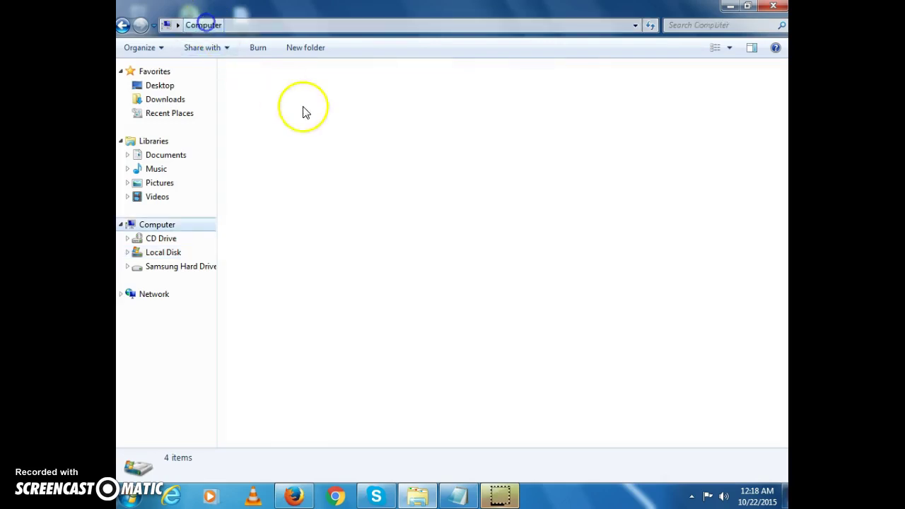
Open the Instaluri de Jocuri folder inside Games on the Samsung Hard Drive
{"action": "double_click", "coordinate": [453, 84]}
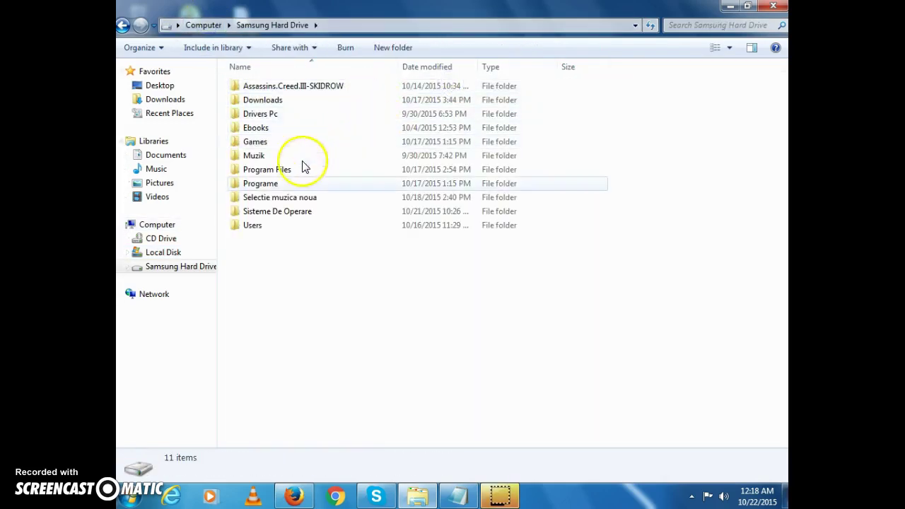
{"action": "double_click", "coordinate": [280, 170]}
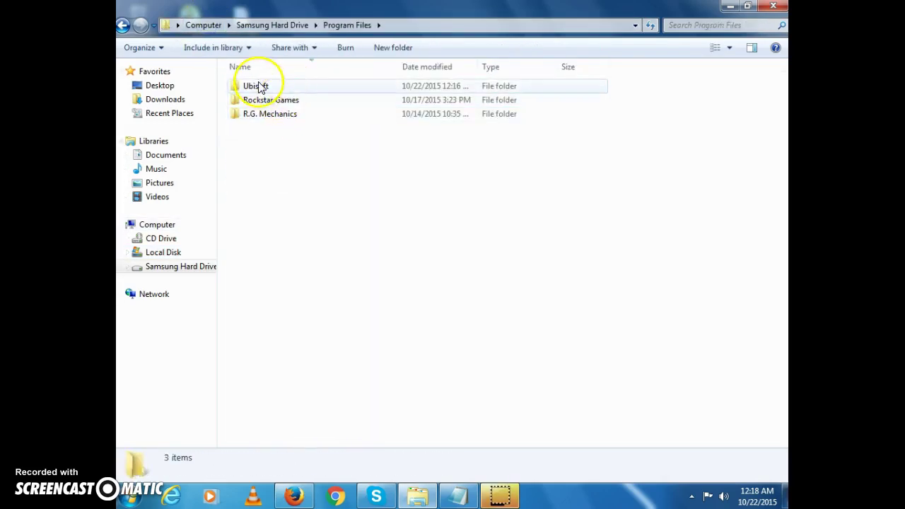
{"action": "left_click", "coordinate": [297, 26]}
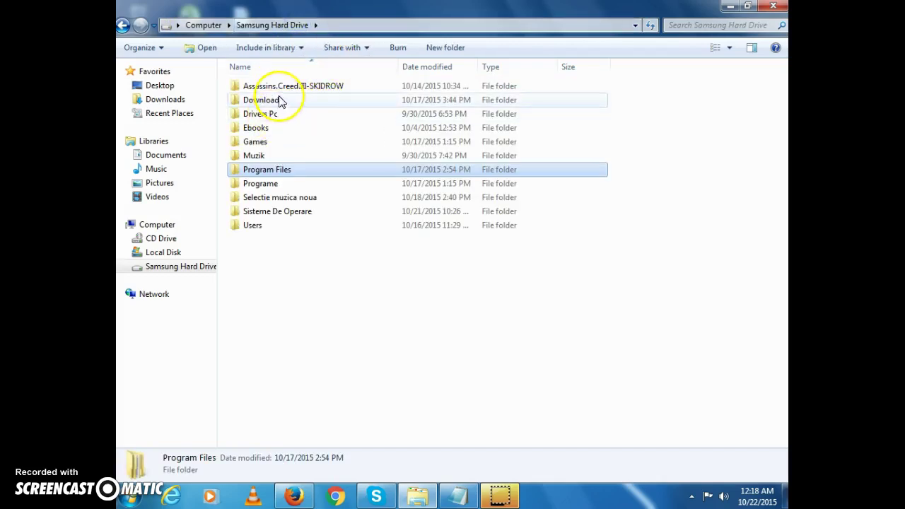
{"action": "double_click", "coordinate": [260, 148]}
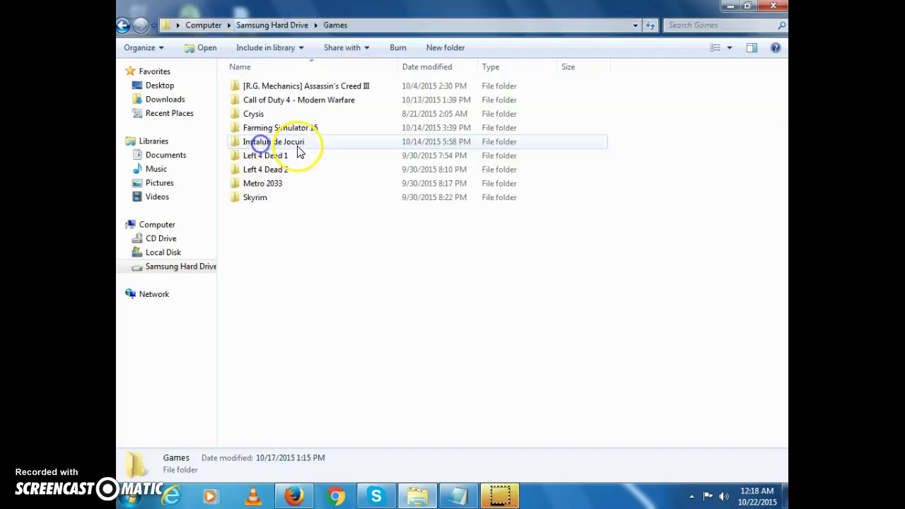
{"action": "double_click", "coordinate": [294, 145]}
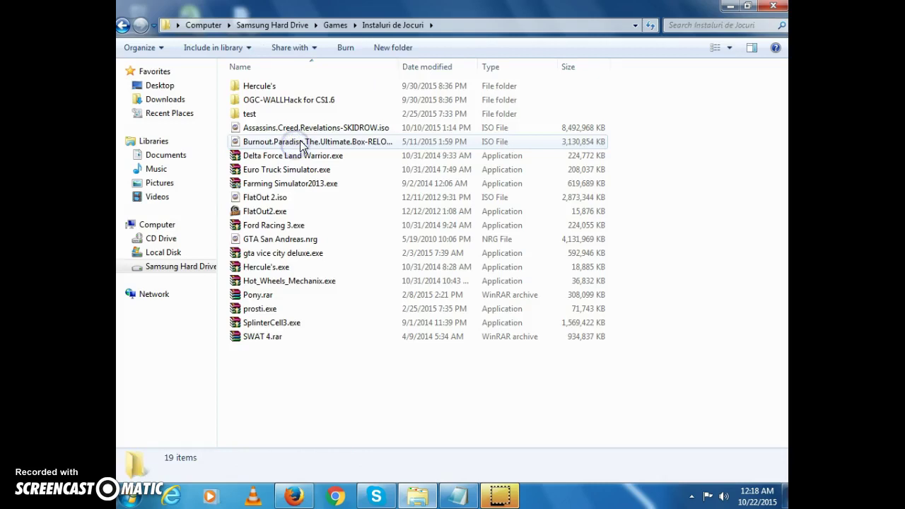
{"action": "left_click", "coordinate": [298, 142]}
{"action": "right_click", "coordinate": [331, 127]}
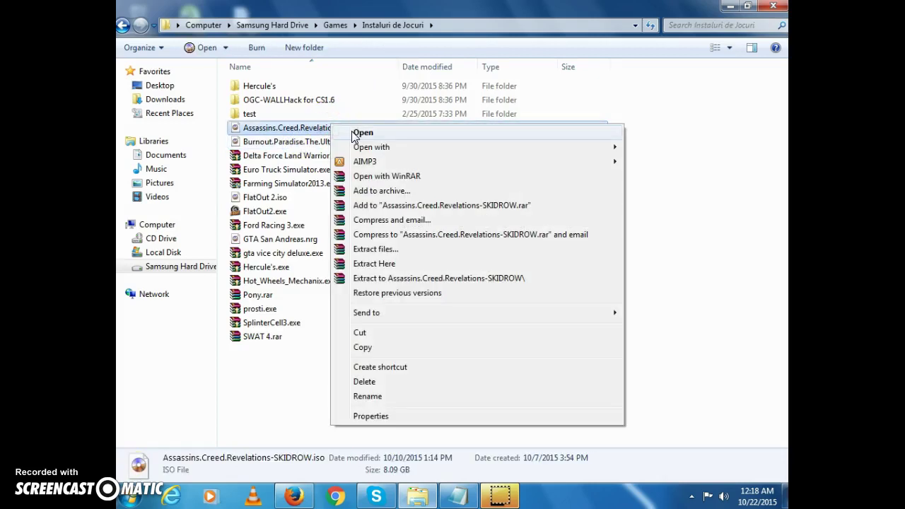
{"action": "left_click", "coordinate": [666, 115]}
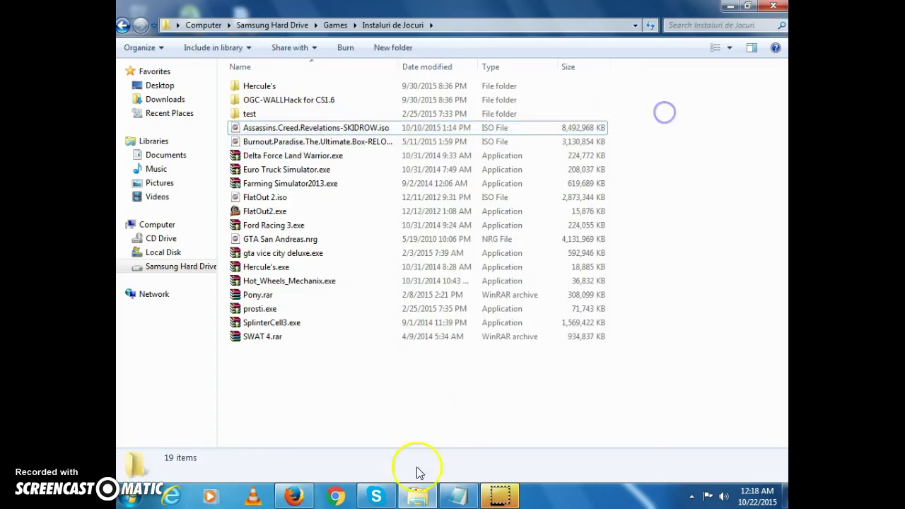
Switch to the open Notepad note and replace its text with "first you will need a virtual iso progran"
{"action": "left_click", "coordinate": [475, 493]}
{"action": "left_click_drag", "start_coordinate": [517, 234], "coordinate": [256, 74]}
{"action": "key", "text": "BackSpace"}
{"action": "type", "text": "firs"}
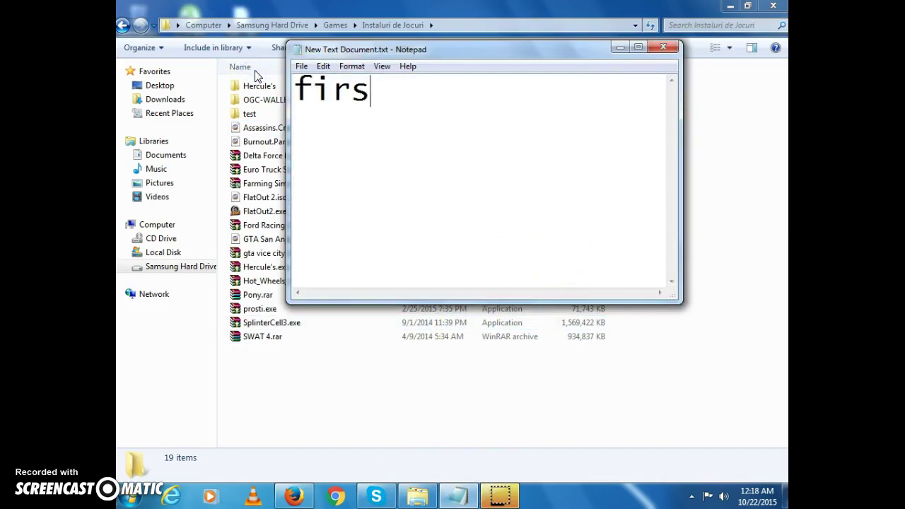
{"action": "type", "text": "t you wi"}
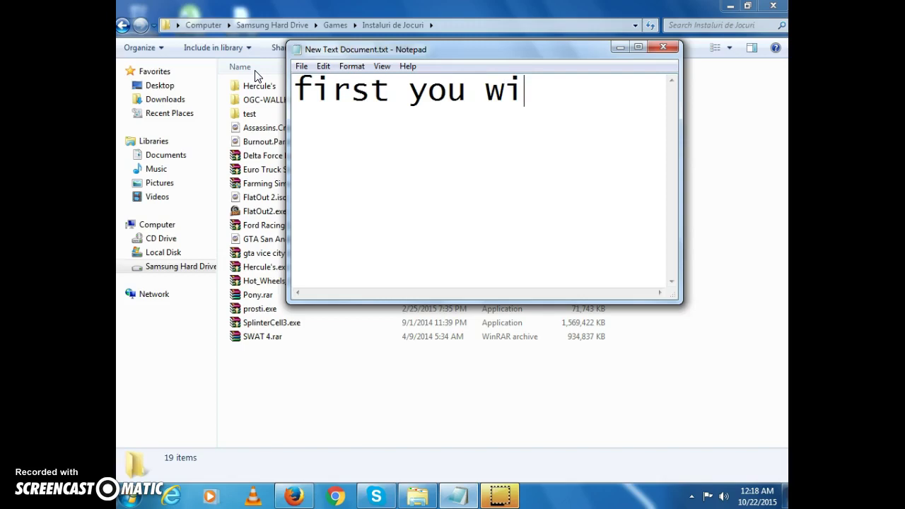
{"action": "type", "text": "ll need"}
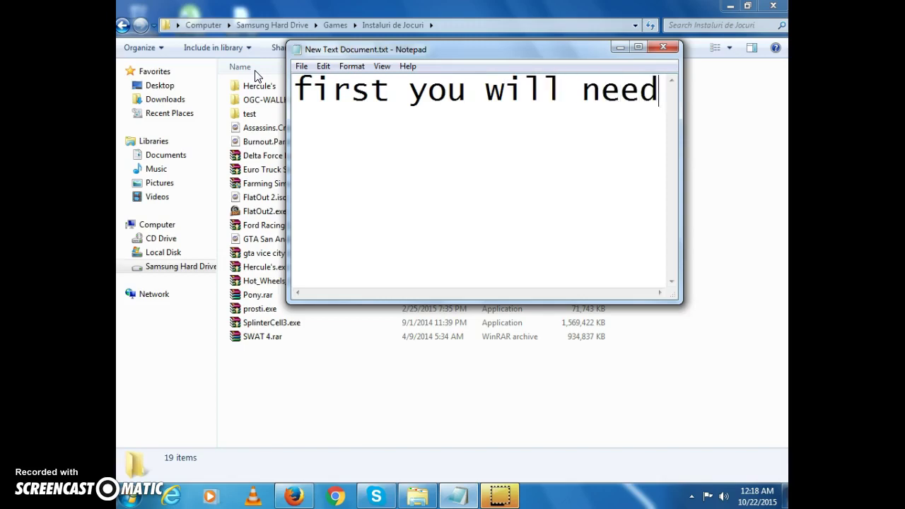
{"action": "type", "text": " a virt"}
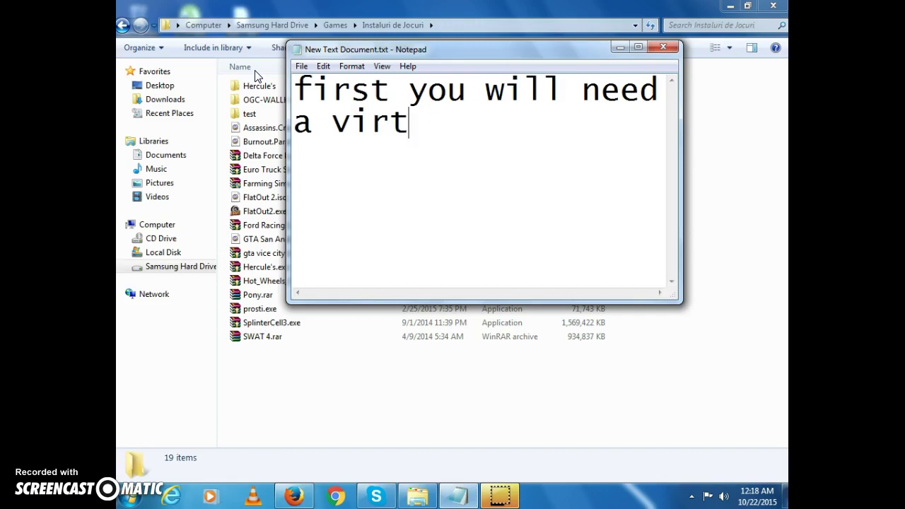
{"action": "type", "text": "yual is"}
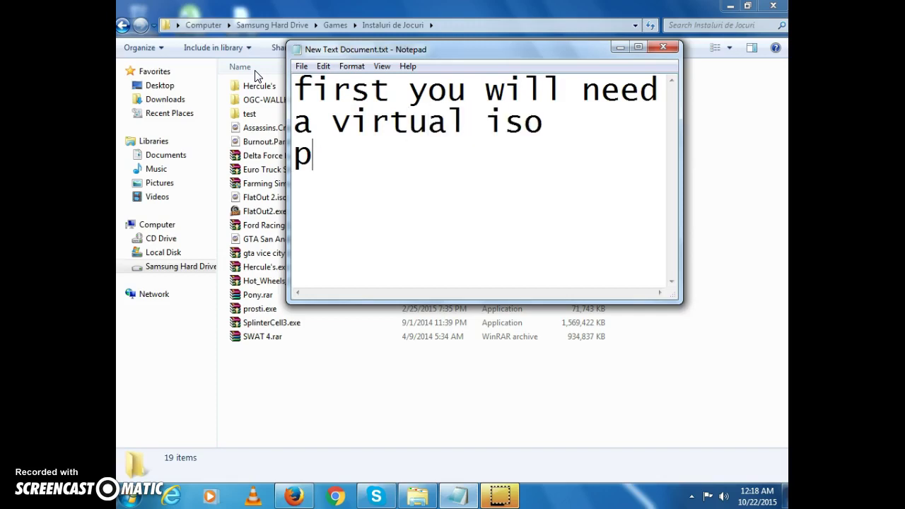
{"action": "type", "text": "o"}
{"action": "key", "text": "Return"}
{"action": "type", "text": "progra"}
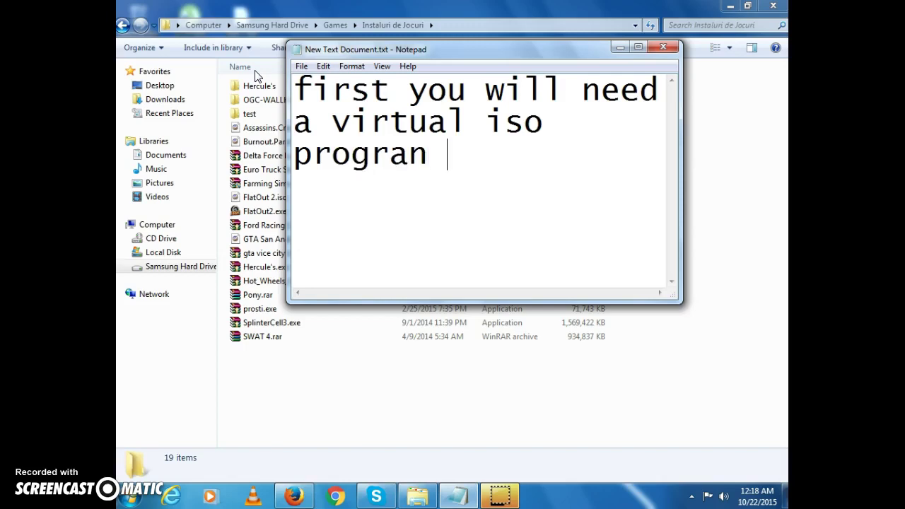
Replace the whole note with "vei avea nevoie de un program gen", split over two lines
{"action": "key", "text": "ctrl+a"}
{"action": "key", "text": "BackSpace"}
{"action": "type", "text": "vei a"}
{"action": "key", "text": "BackSpace"}
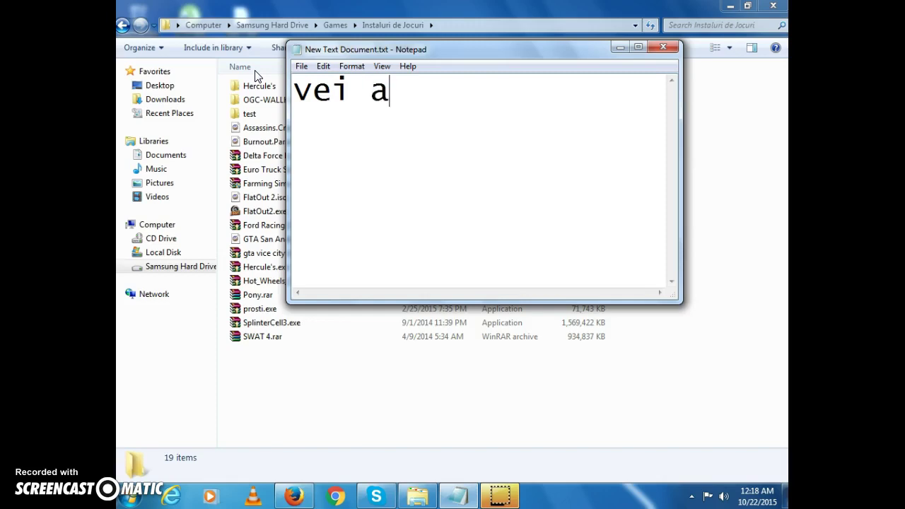
{"action": "type", "text": "avea nevoie "}
{"action": "type", "text": "de un prg"}
{"action": "key", "text": "BackSpace"}
{"action": "type", "text": "ogram dge"}
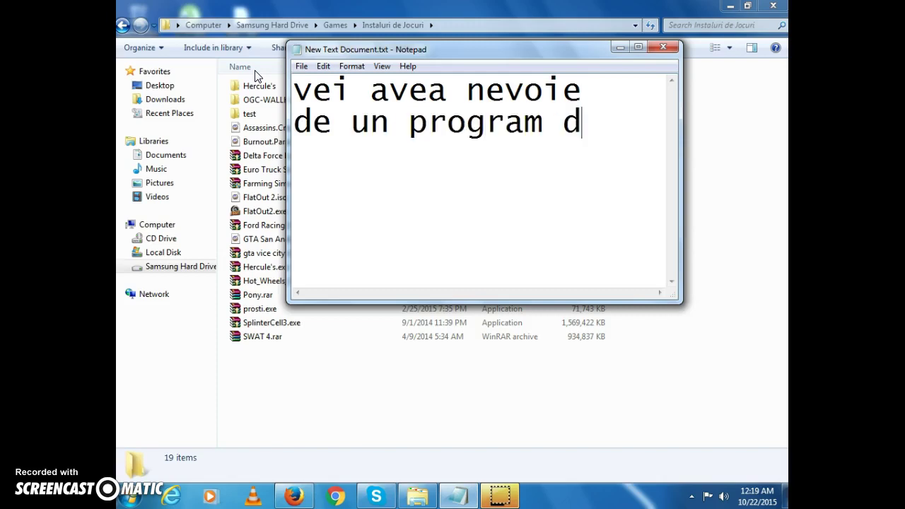
{"action": "key", "text": "BackSpace"}
{"action": "type", "text": "ge"}
{"action": "key", "text": "BackSpace"}
{"action": "key", "text": "BackSpace"}
{"action": "type", "text": "geb"}
{"action": "key", "text": "BackSpace"}
{"action": "type", "text": "n"}
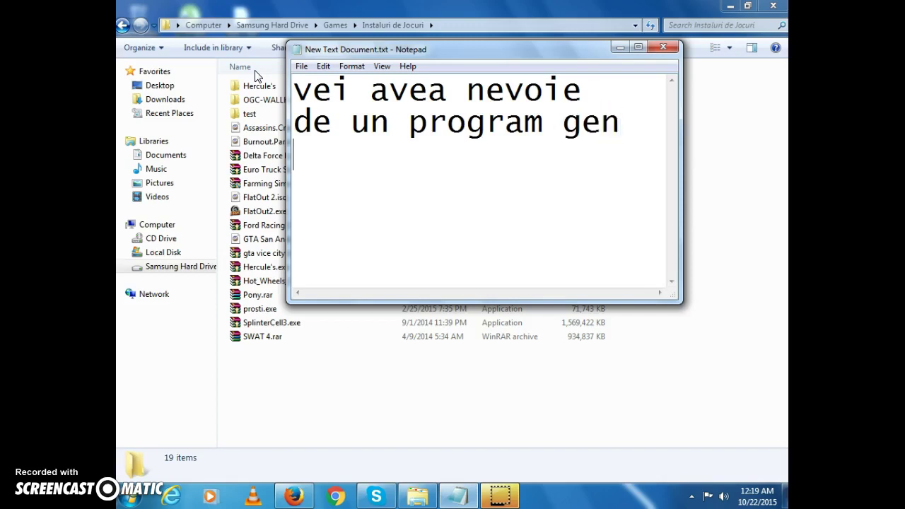
Add "daemon tools" as the note's third line and minimize Notepad
{"action": "type", "text": "daemin"}
{"action": "key", "text": "BackSpace"}
{"action": "key", "text": "BackSpace"}
{"action": "type", "text": "ong to"}
{"action": "key", "text": "BackSpace"}
{"action": "type", "text": "tool"}
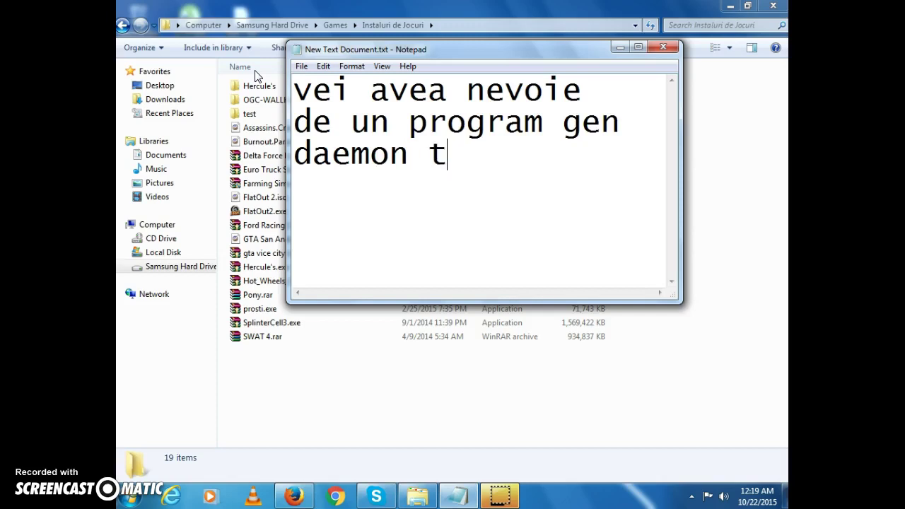
{"action": "left_click", "coordinate": [619, 46]}
Open Assassins.Creed.Revelations-SKIDROW.iso with UltraISO Premium, continuing in trial mode
{"action": "right_click", "coordinate": [326, 134]}
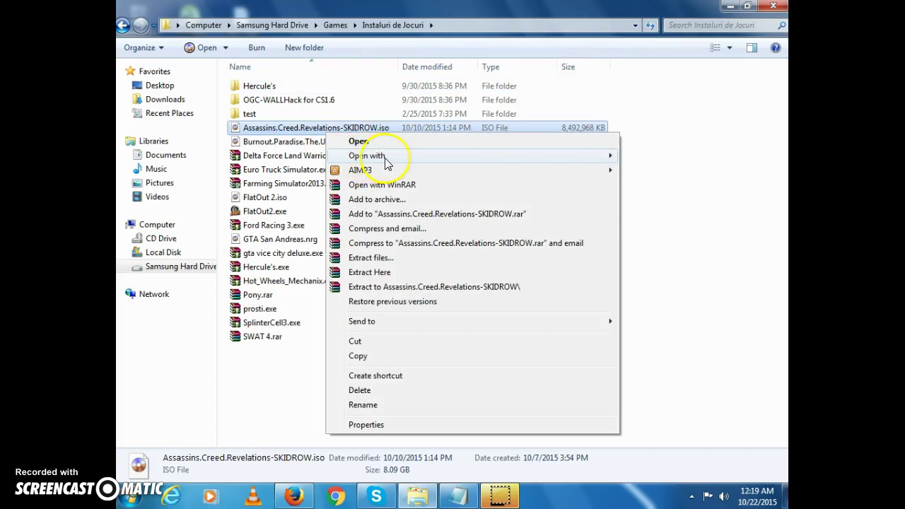
{"action": "mouse_move", "coordinate": [606, 155]}
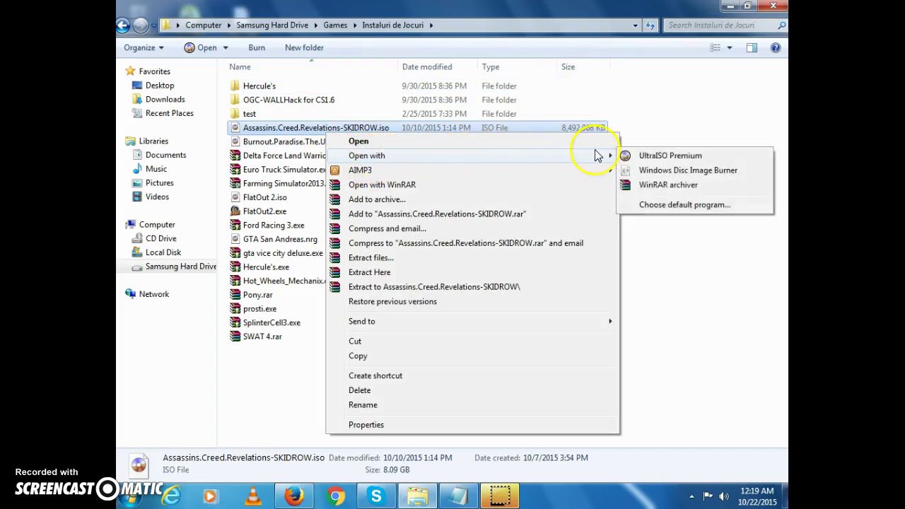
{"action": "left_click", "coordinate": [641, 157]}
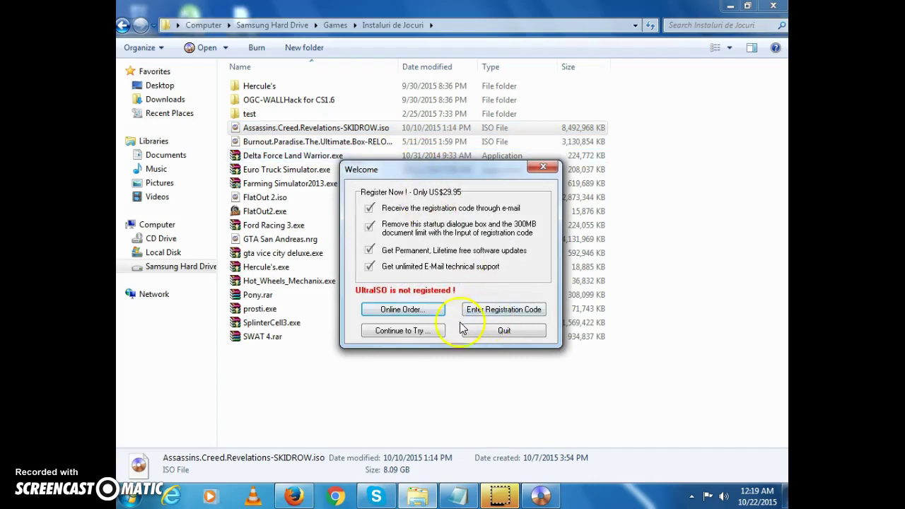
{"action": "left_click", "coordinate": [419, 328]}
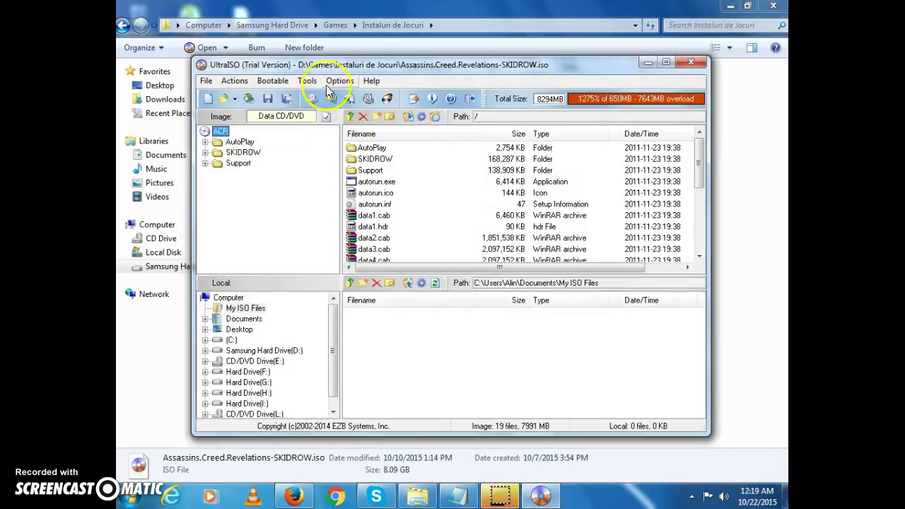
Mount the Assassins.Creed.Revelations-SKIDROW.iso image on virtual drive L: and close the virtual drive dialog
{"action": "left_click", "coordinate": [308, 80]}
{"action": "left_click", "coordinate": [335, 122]}
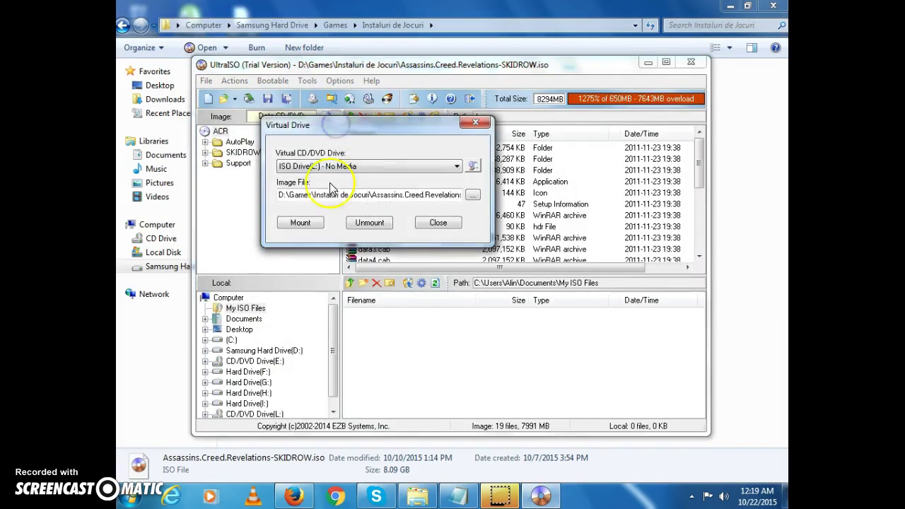
{"action": "left_click", "coordinate": [300, 222]}
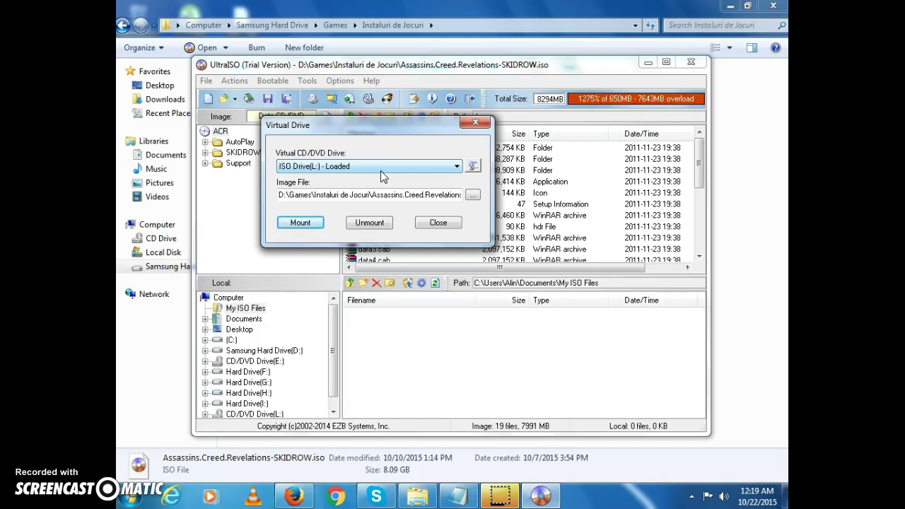
{"action": "left_click", "coordinate": [437, 222]}
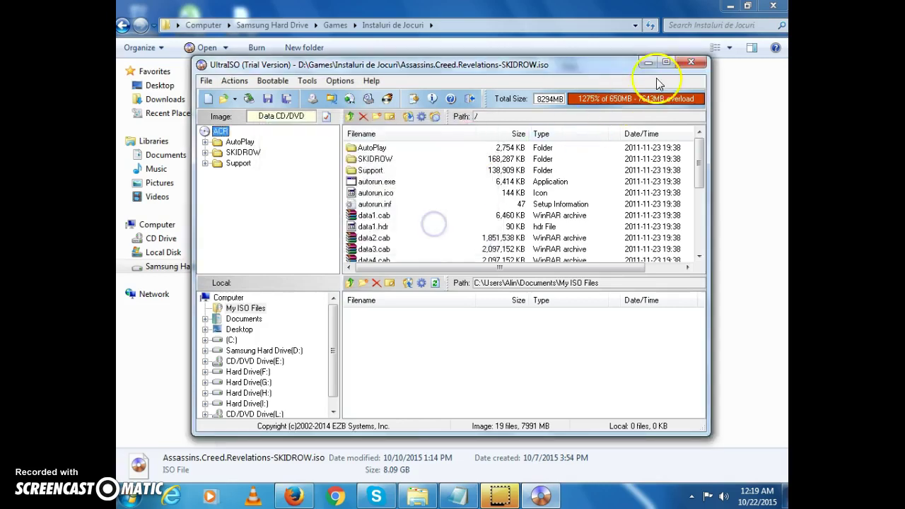
Minimize UltraISO and open the mounted CD Drive - ACR from Computer in Windows Explorer
{"action": "left_click", "coordinate": [648, 63]}
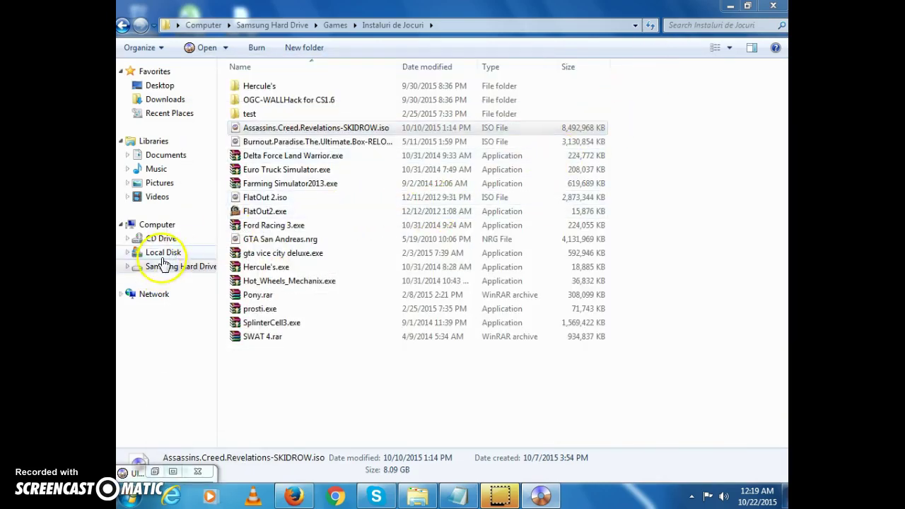
{"action": "left_click", "coordinate": [156, 224]}
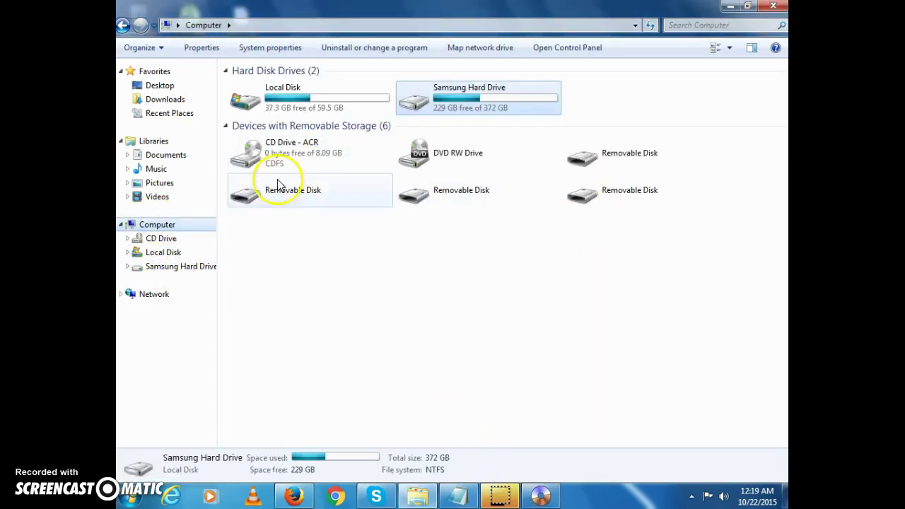
{"action": "double_click", "coordinate": [279, 156]}
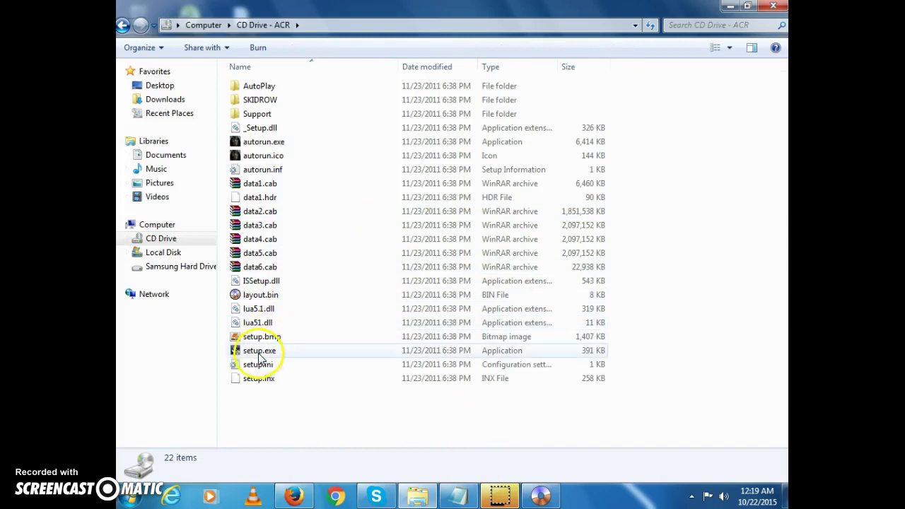
Bring back the Notepad note and replace its text with "click on stup.exe"
{"action": "left_click", "coordinate": [458, 496]}
{"action": "left_click_drag", "start_coordinate": [471, 214], "coordinate": [280, 96]}
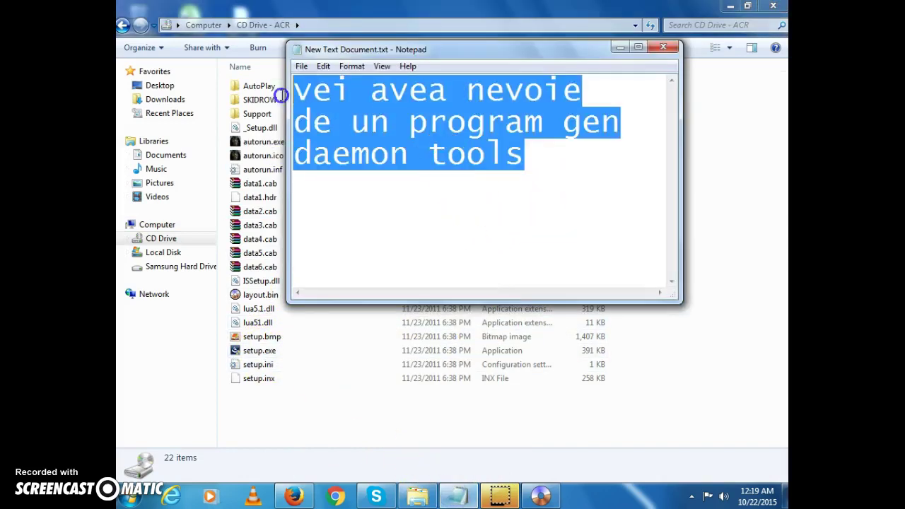
{"action": "key", "text": "BackSpace"}
{"action": "type", "text": "cli"}
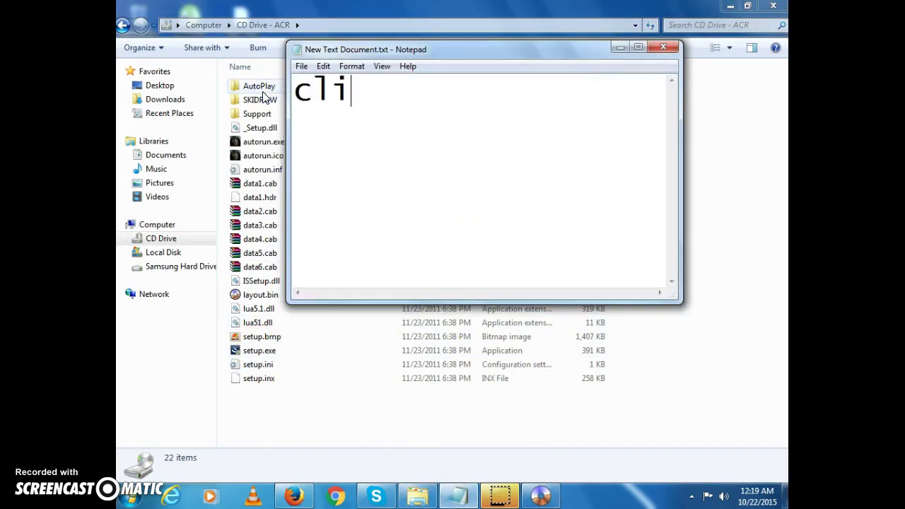
{"action": "type", "text": "ck on steup"}
{"action": "key", "text": "BackSpace"}
{"action": "key", "text": "BackSpace"}
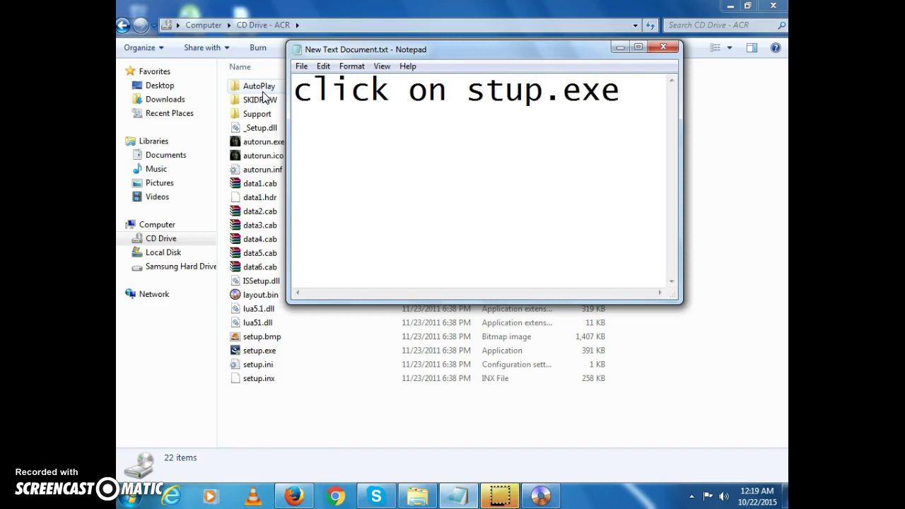
Replace the whole note with "dai click pe setup"
{"action": "key", "text": "ctrl+a"}
{"action": "key", "text": "BackSpace"}
{"action": "type", "text": "dai clic"}
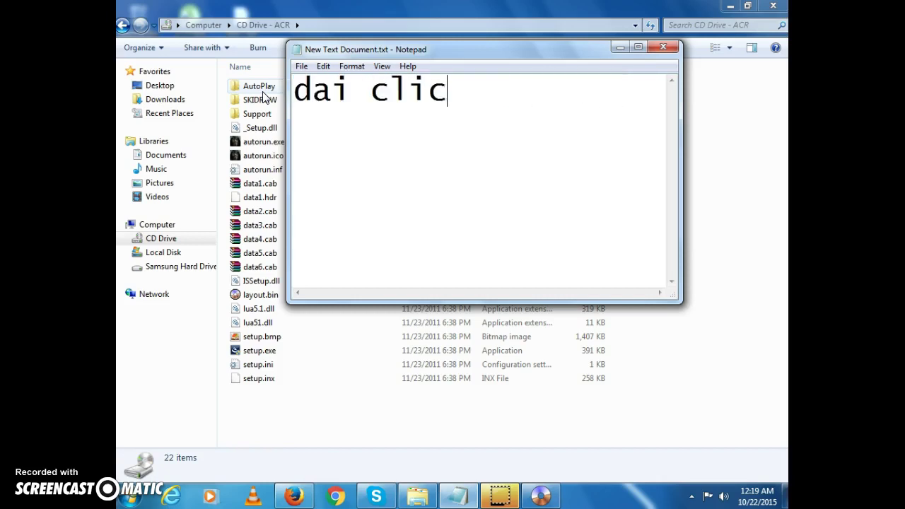
{"action": "type", "text": "k pe ste"}
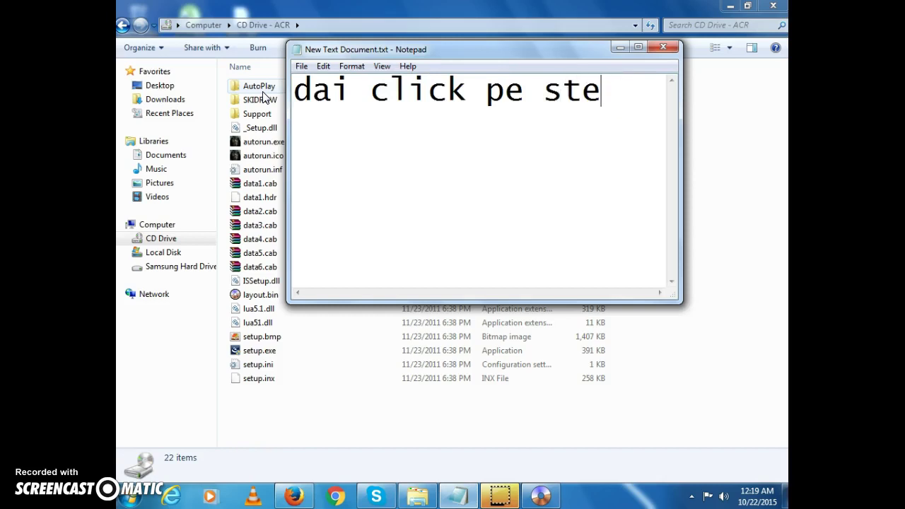
{"action": "type", "text": "up"}
{"action": "key", "text": "BackSpace"}
{"action": "key", "text": "BackSpace"}
{"action": "type", "text": "etup"}
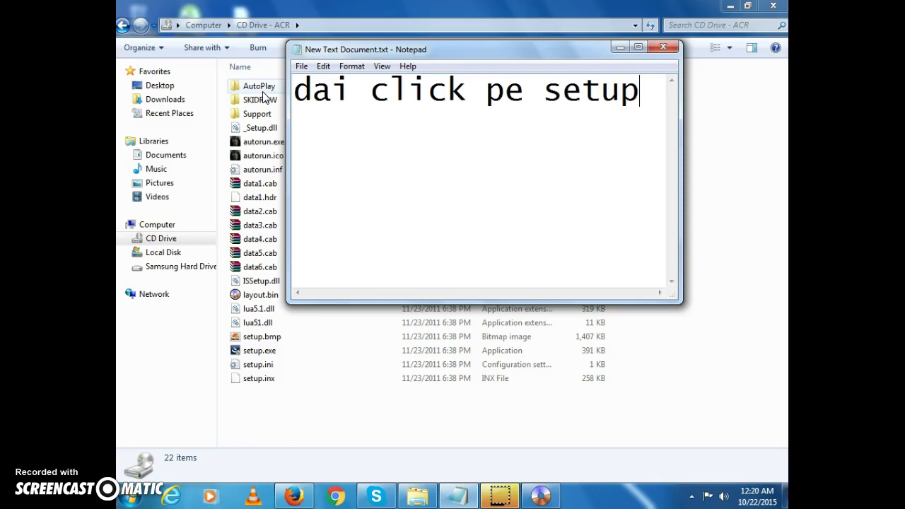
Minimize the note and launch setup.exe from the CD Drive - ACR folder
{"action": "left_click", "coordinate": [621, 45]}
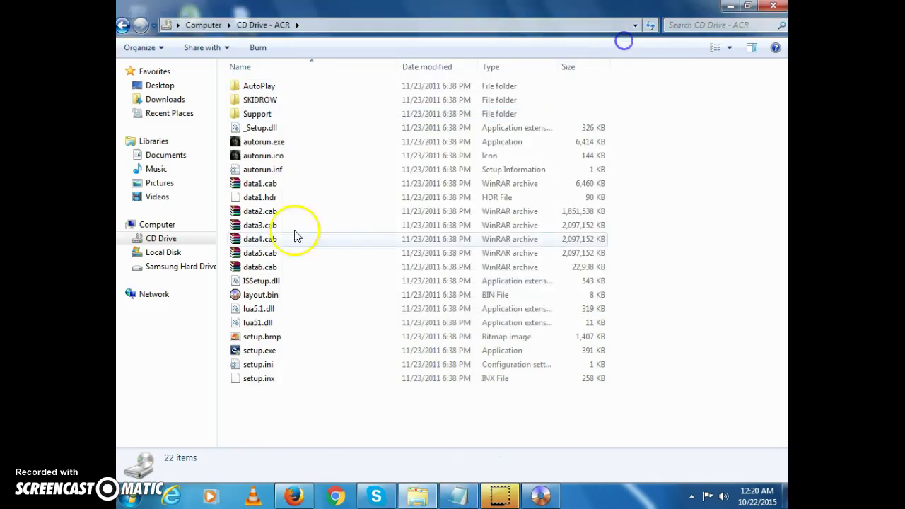
{"action": "left_click", "coordinate": [252, 350]}
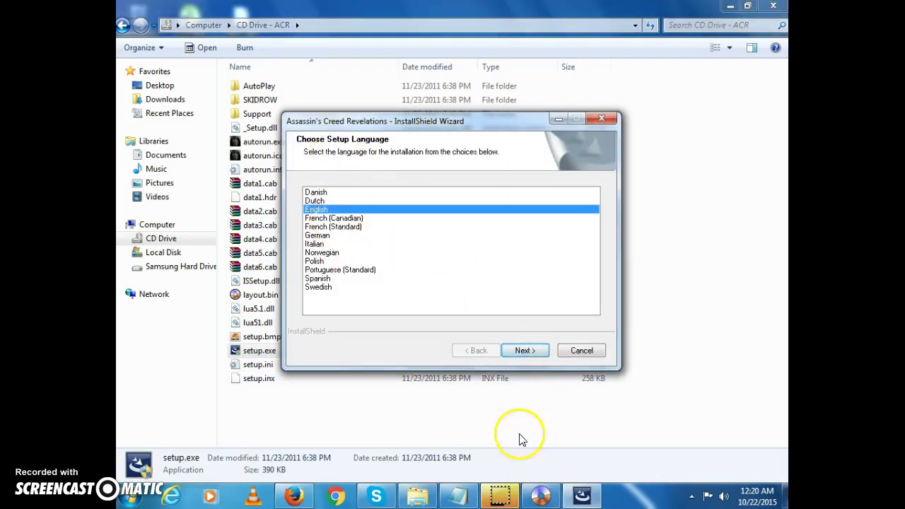
Choose English as the setup language, pass the welcome page and accept the license agreement in the Assassin's Creed Revelations installer
{"action": "left_click", "coordinate": [524, 350]}
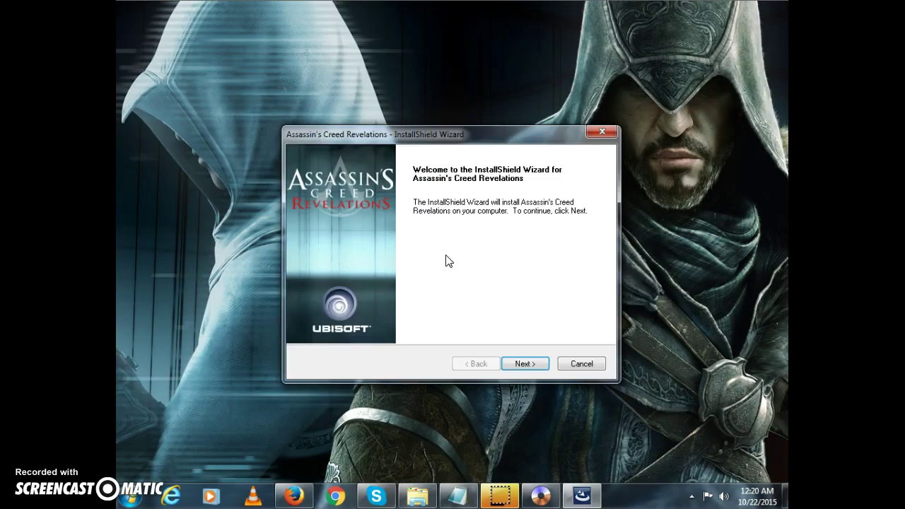
{"action": "left_click", "coordinate": [515, 362]}
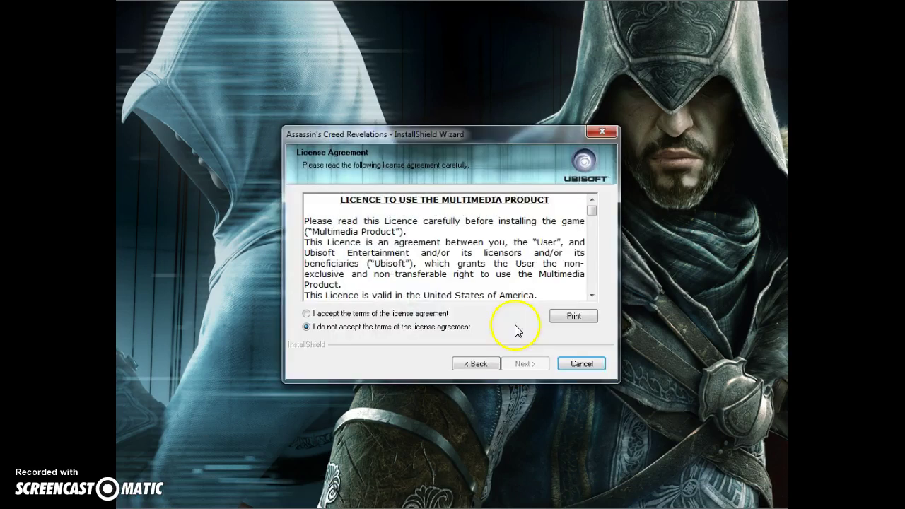
{"action": "left_click", "coordinate": [375, 314]}
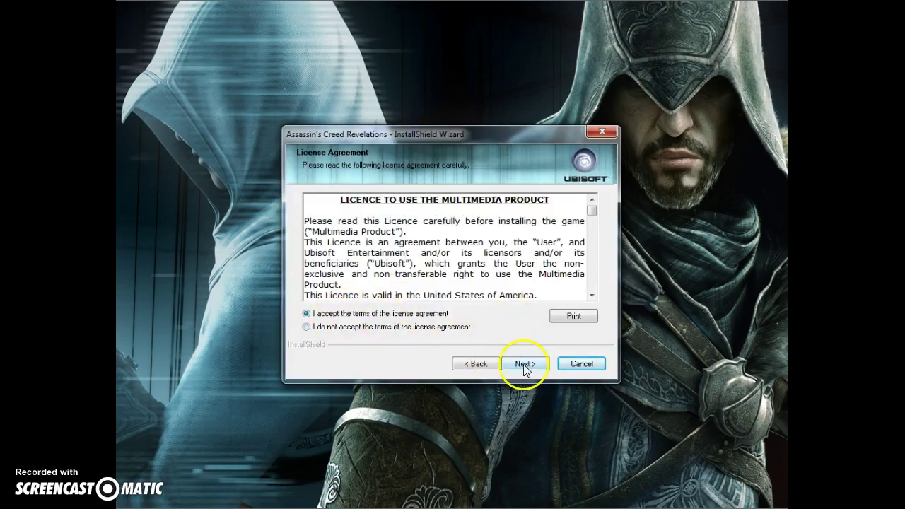
{"action": "left_click", "coordinate": [531, 364]}
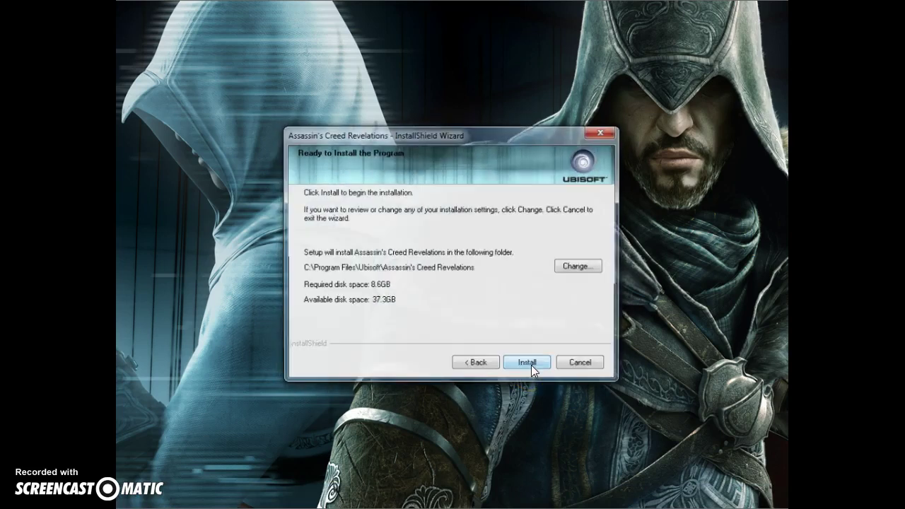
Switch from the installer to the New Text Document.txt note in Notepad
{"action": "key", "text": "alt+Tab"}
{"action": "key", "text": "alt+Tab"}
{"action": "key", "text": "alt+Tab"}
{"action": "key", "text": "alt+Tab"}
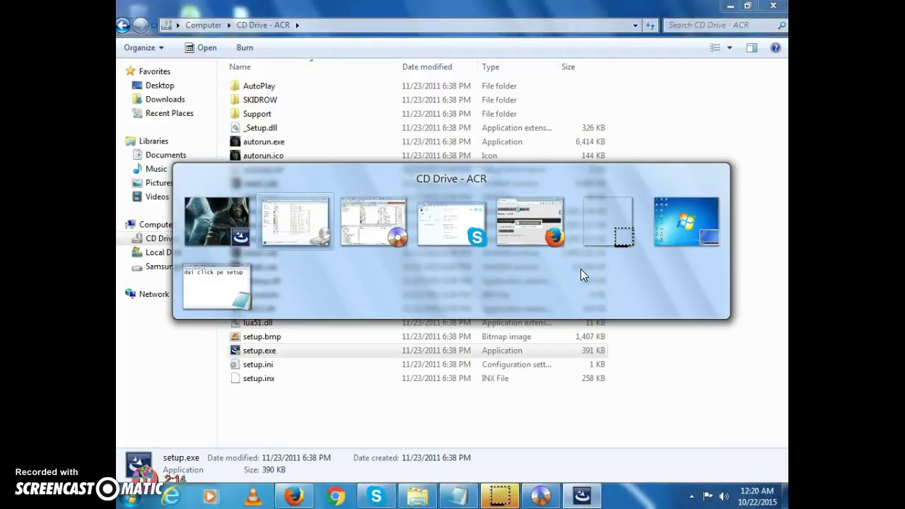
{"action": "key", "text": "alt+Tab"}
{"action": "key", "text": "alt+Tab"}
{"action": "key", "text": "alt+Tab"}
{"action": "key", "text": "alt+Tab"}
{"action": "key", "text": "alt+Tab"}
{"action": "key", "text": "alt+Tab"}
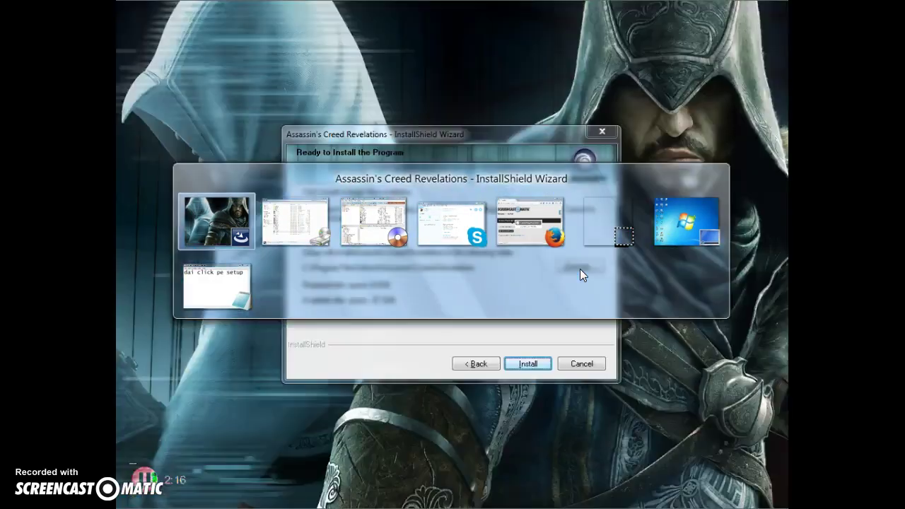
{"action": "key", "text": "alt+Tab"}
{"action": "key", "text": "alt+Tab"}
{"action": "key", "text": "alt+Tab"}
{"action": "key", "text": "alt+Tab"}
{"action": "key", "text": "alt+Tab"}
{"action": "key", "text": "alt+Tab"}
{"action": "key", "text": "alt+Tab"}
{"action": "key", "text": "alt+Tab"}
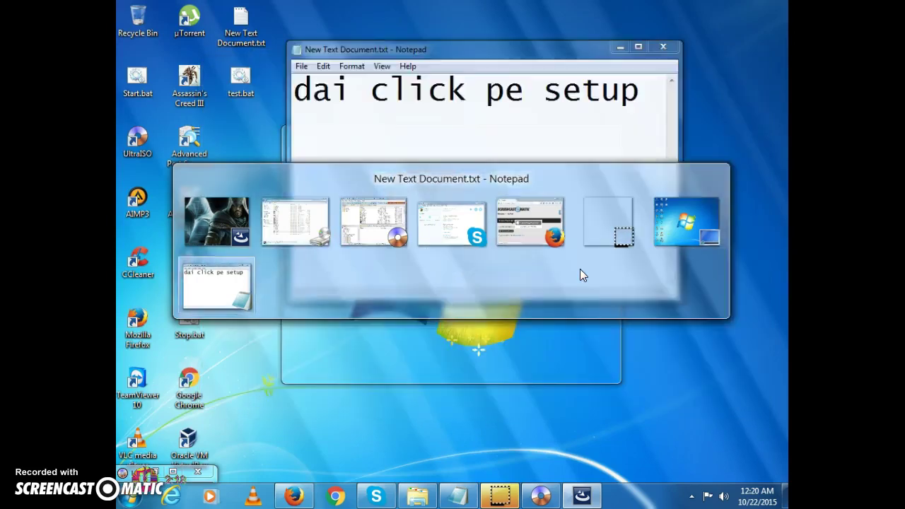
{"action": "key", "text": "alt+Tab"}
{"action": "key", "text": "alt+Tab"}
{"action": "key", "text": "alt+Tab"}
{"action": "key", "text": "alt+Tab"}
{"action": "key", "text": "alt+Tab"}
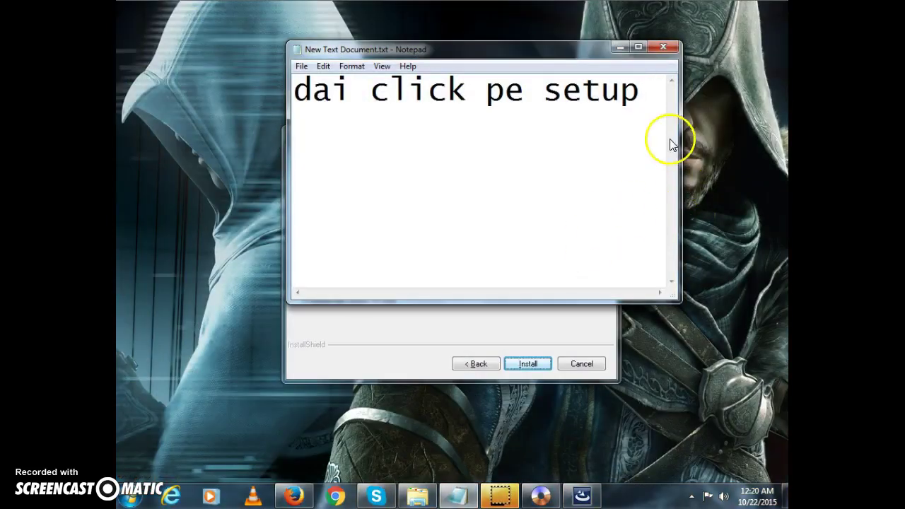
Replace the whole note with "click chose to chose location"
{"action": "left_click_drag", "start_coordinate": [640, 90], "coordinate": [369, 85]}
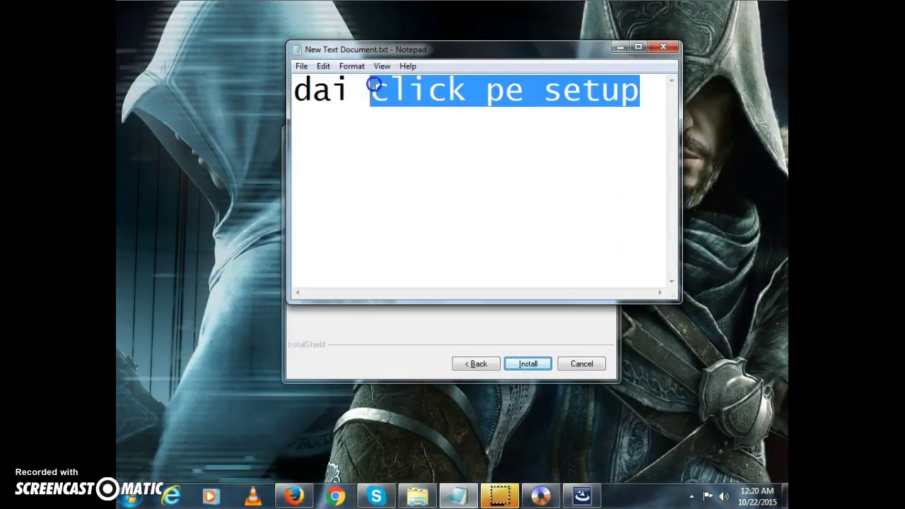
{"action": "left_click", "coordinate": [532, 104]}
{"action": "left_click_drag", "start_coordinate": [634, 94], "coordinate": [288, 89]}
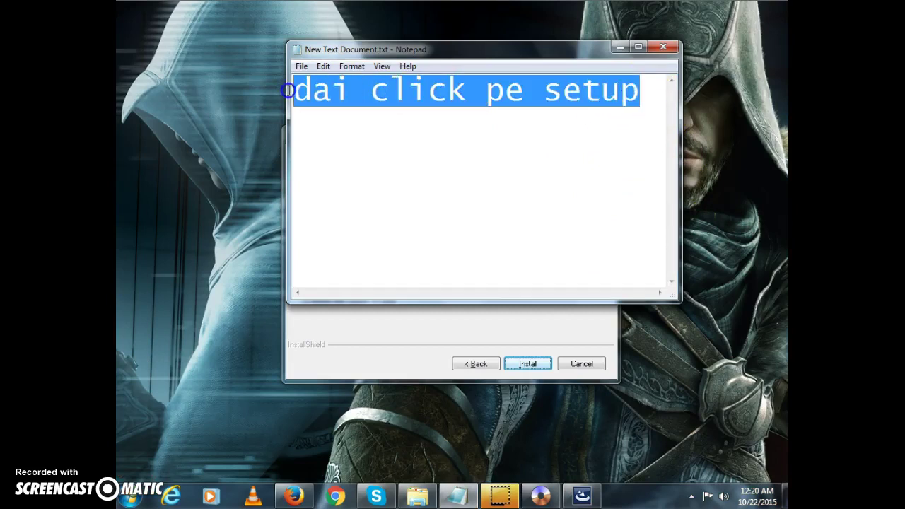
{"action": "key", "text": "BackSpace"}
{"action": "type", "text": "click "}
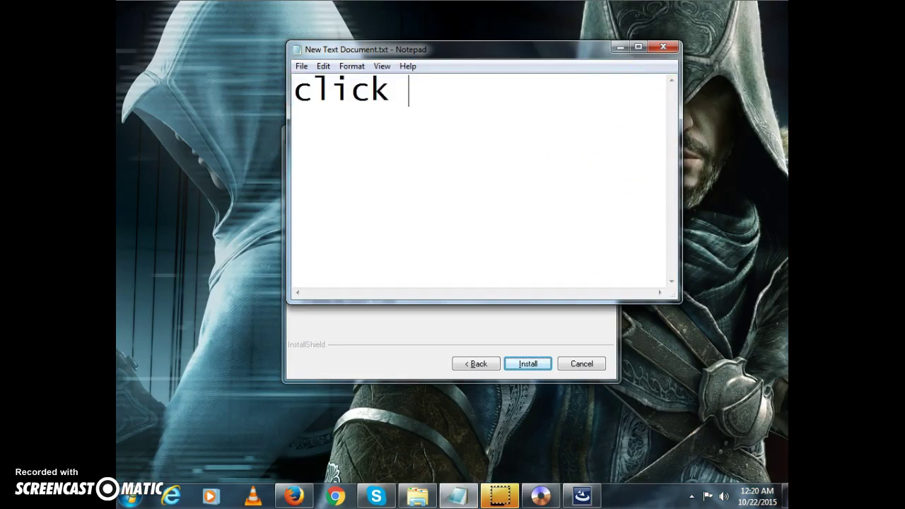
{"action": "type", "text": "dhose "}
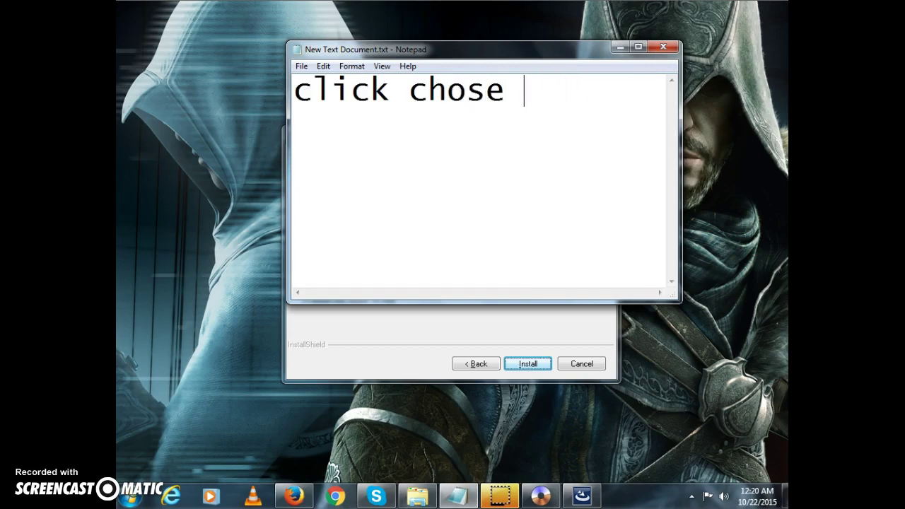
{"action": "type", "text": "deg"}
{"action": "key", "text": "BackSpace"}
{"action": "type", "text": "hose "}
{"action": "type", "text": "locatiuo"}
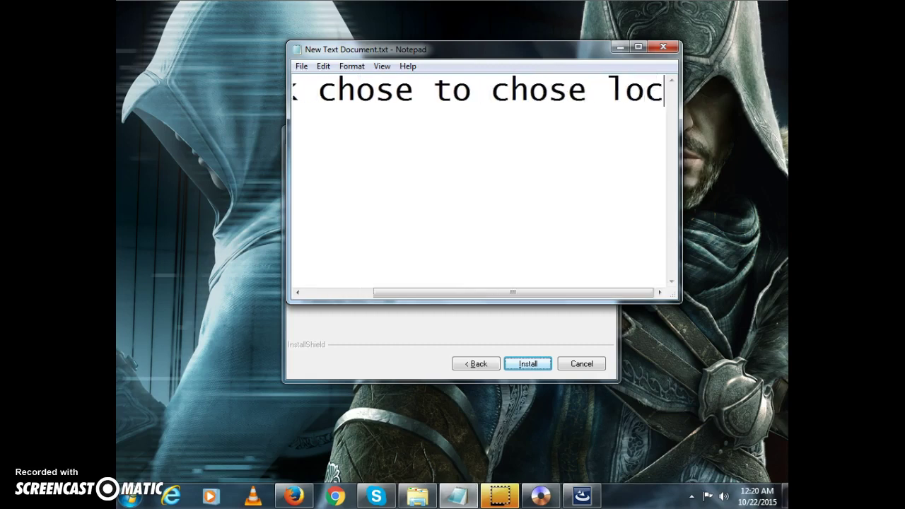
{"action": "key", "text": "BackSpace"}
{"action": "key", "text": "BackSpace"}
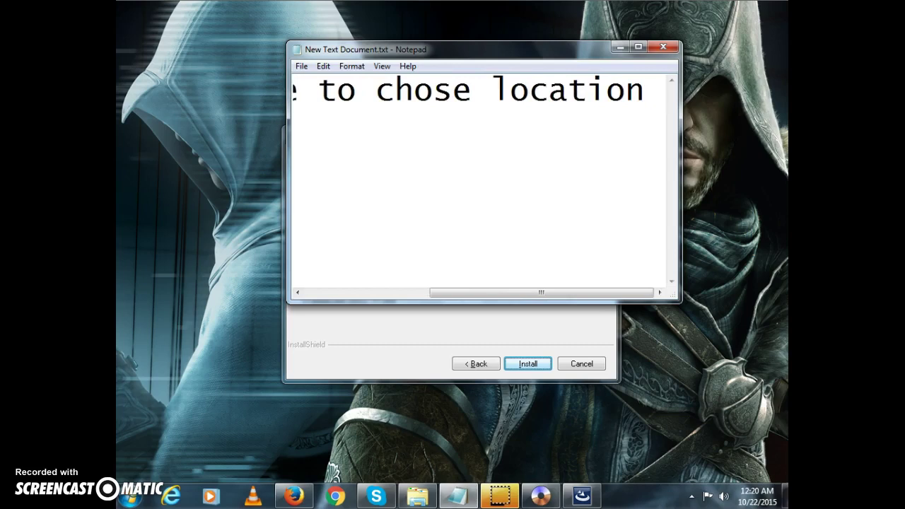
Change the last word of the note to "install location"
{"action": "key", "text": "BackSpace"}
{"action": "key", "text": "BackSpace"}
{"action": "key", "text": "BackSpace"}
{"action": "key", "text": "BackSpace"}
{"action": "key", "text": "BackSpace"}
{"action": "key", "text": "BackSpace"}
{"action": "key", "text": "BackSpace"}
{"action": "type", "text": "install location"}
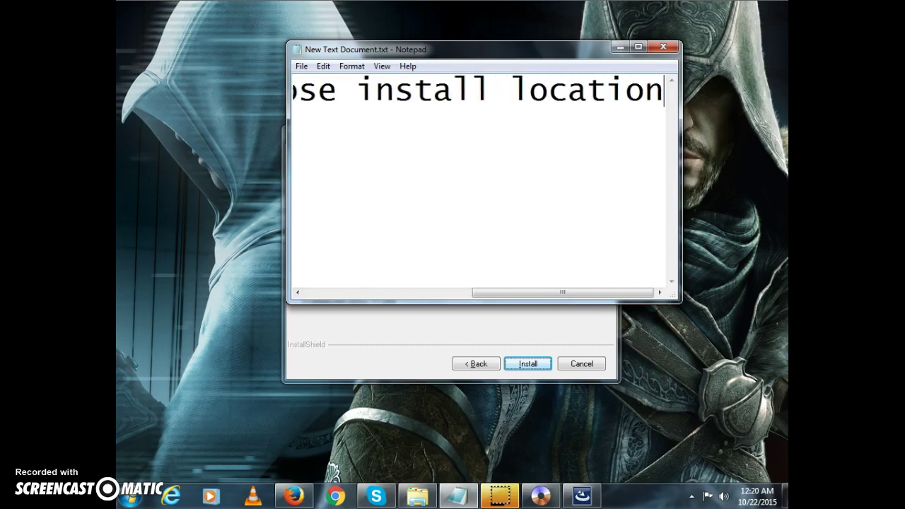
Replace the whole note with the Romanian text "dai chose sa alegi locatia instalari"
{"action": "key", "text": "ctrl+a"}
{"action": "key", "text": "BackSpace"}
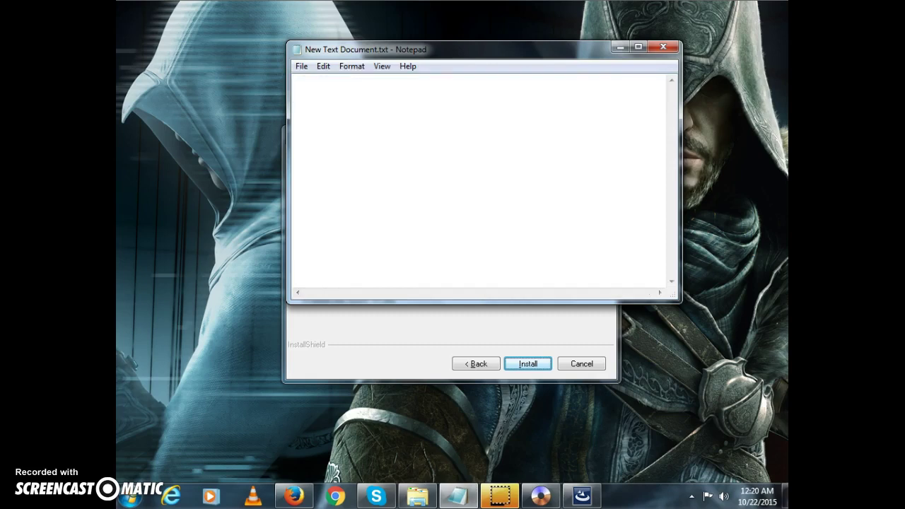
{"action": "type", "text": "dai chose"}
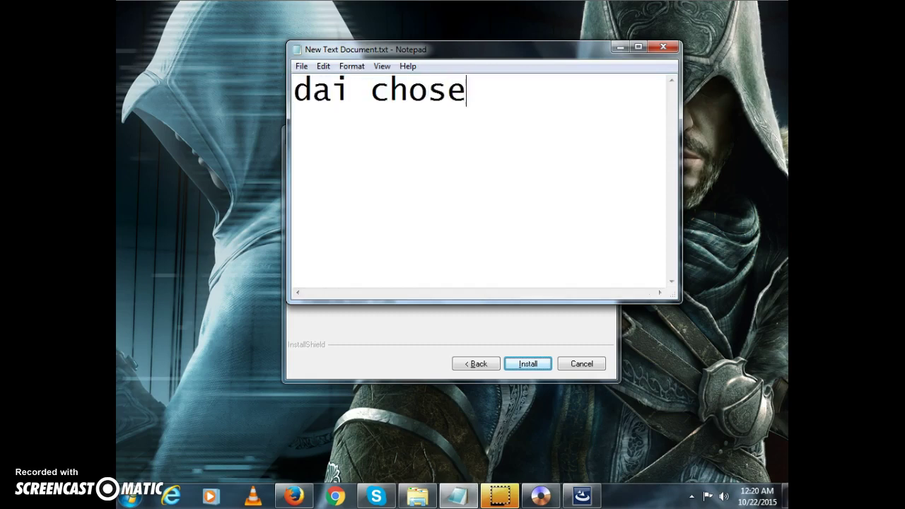
{"action": "type", "text": " sa ale"}
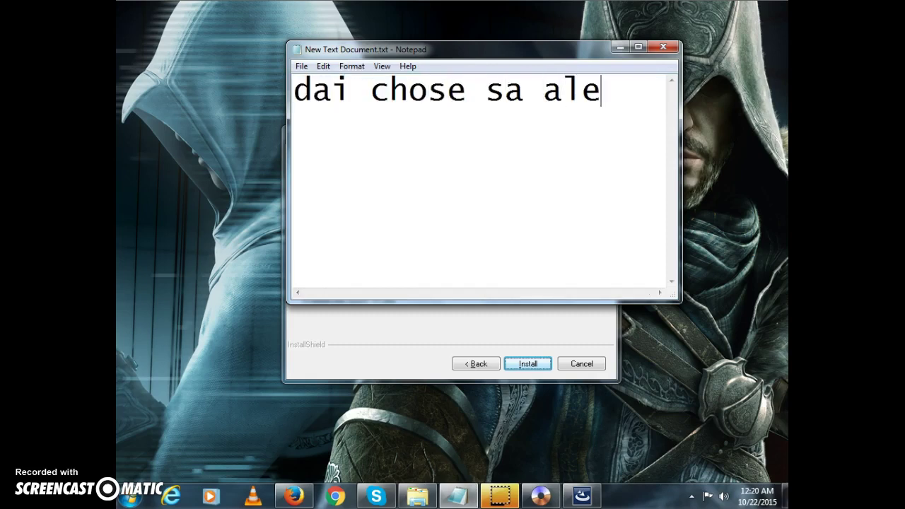
{"action": "type", "text": "gi cocat"}
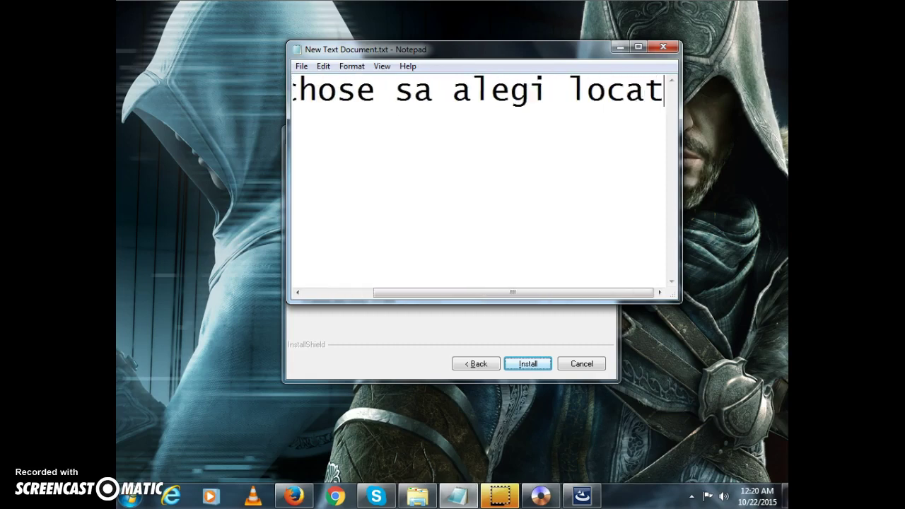
{"action": "type", "text": "ua ins"}
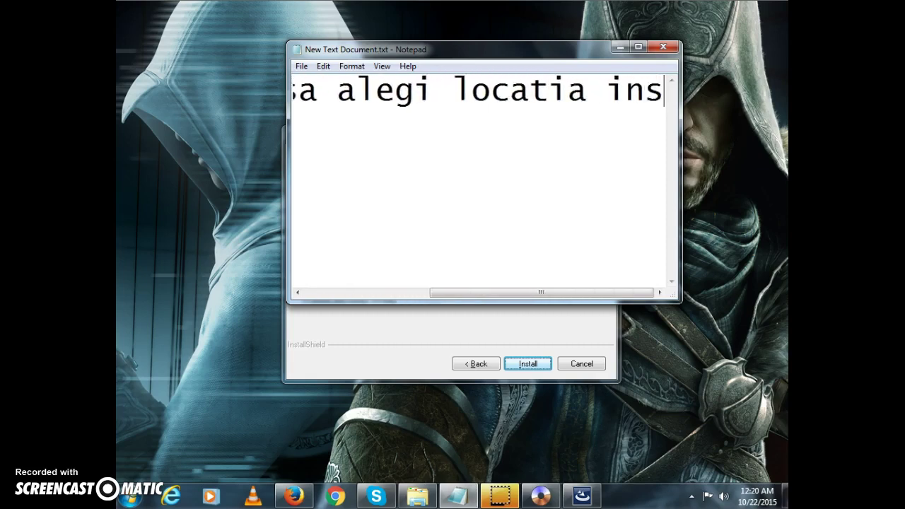
{"action": "type", "text": "talati"}
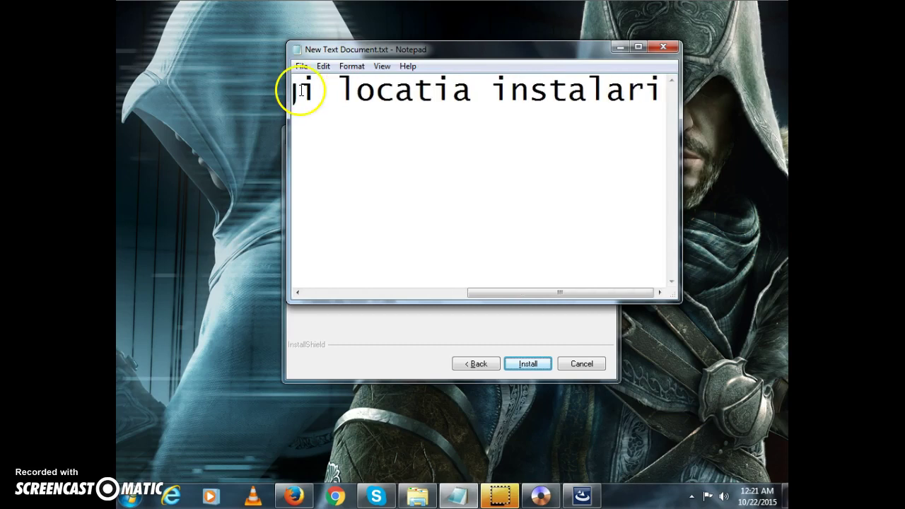
Minimize the note and start installing Assassin's Creed Revelations in the default folder
{"action": "left_click", "coordinate": [618, 46]}
{"action": "left_click", "coordinate": [528, 364]}
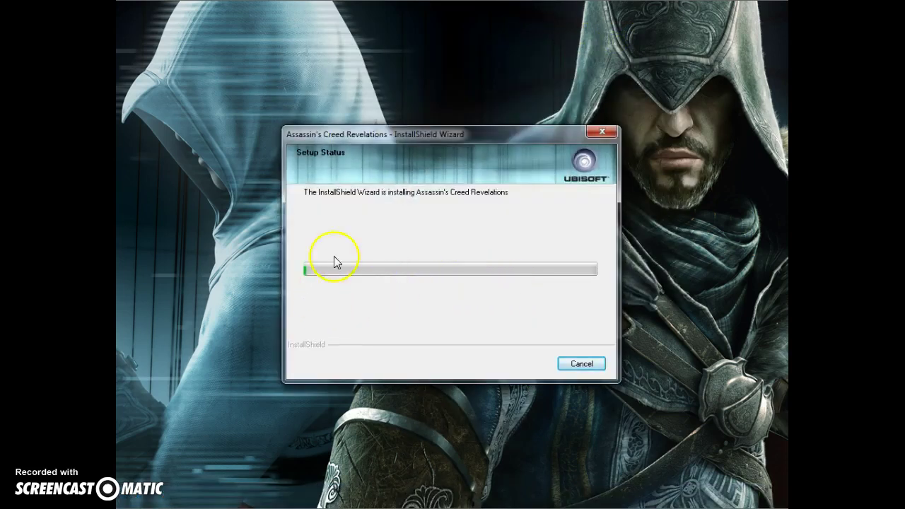
{"action": "left_click_drag", "start_coordinate": [400, 134], "coordinate": [400, 99]}
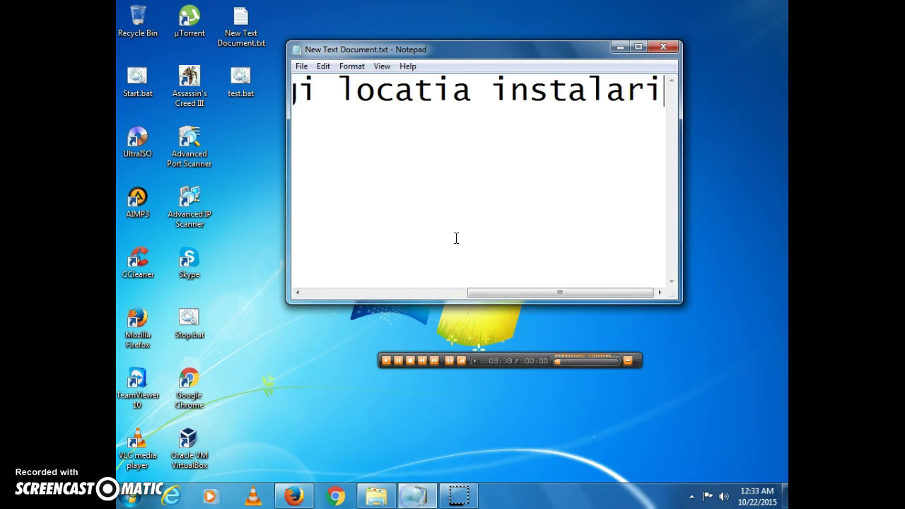
Delete all the text about the installation location from the note
{"action": "left_click_drag", "start_coordinate": [658, 95], "coordinate": [292, 106]}
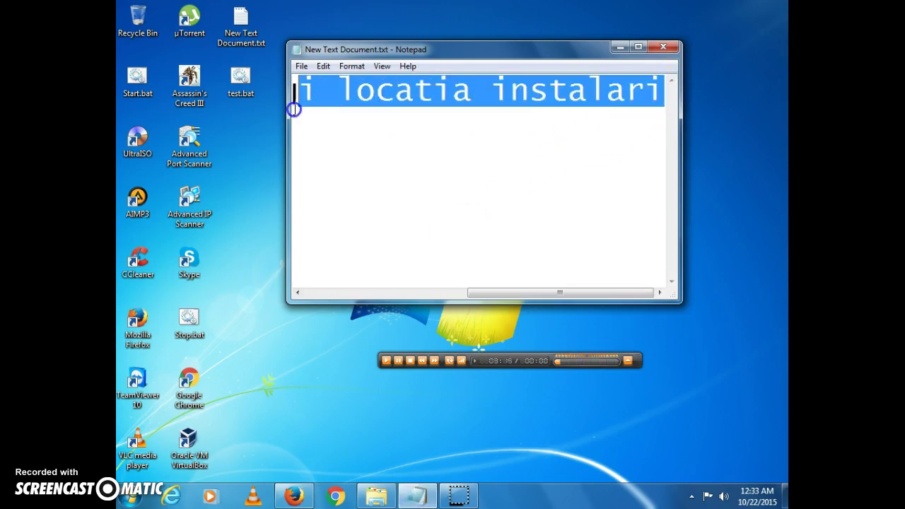
{"action": "key", "text": "BackSpace"}
{"action": "type", "text": "sa aleg"}
{"action": "key", "text": "BackSpace"}
{"action": "key", "text": "BackSpace"}
{"action": "key", "text": "BackSpace"}
{"action": "key", "text": "BackSpace"}
{"action": "key", "text": "BackSpace"}
{"action": "key", "text": "BackSpace"}
{"action": "key", "text": "BackSpace"}
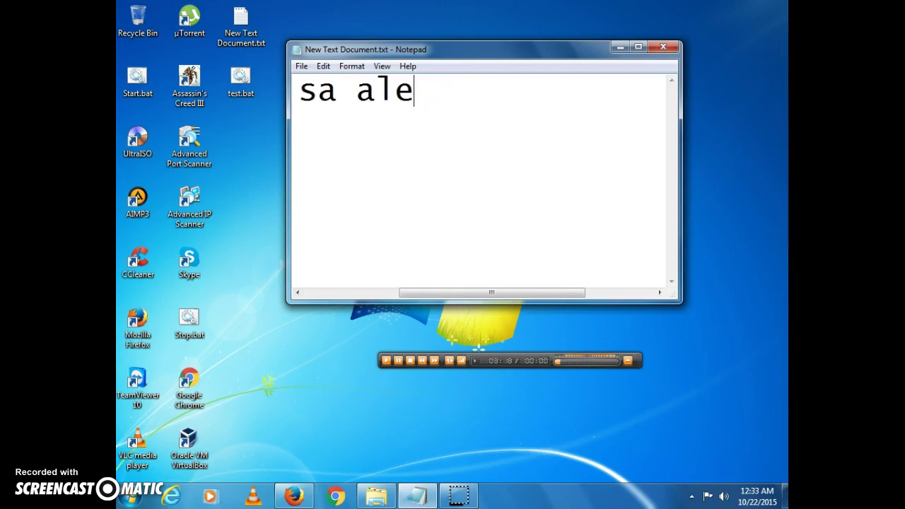
{"action": "key", "text": "BackSpace"}
{"action": "key", "text": "BackSpace"}
{"action": "key", "text": "BackSpace"}
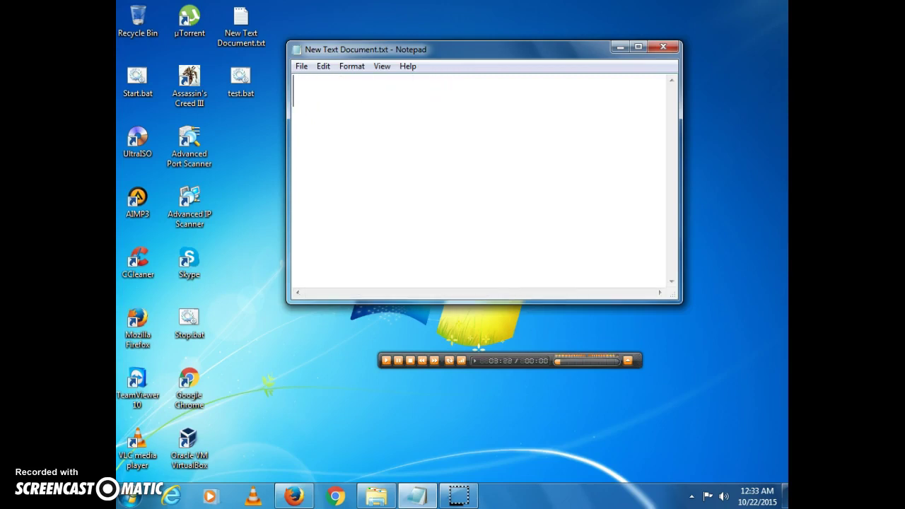
Write "install process its finished" in the empty note
{"action": "type", "text": "u"}
{"action": "key", "text": "BackSpace"}
{"action": "type", "text": "insta"}
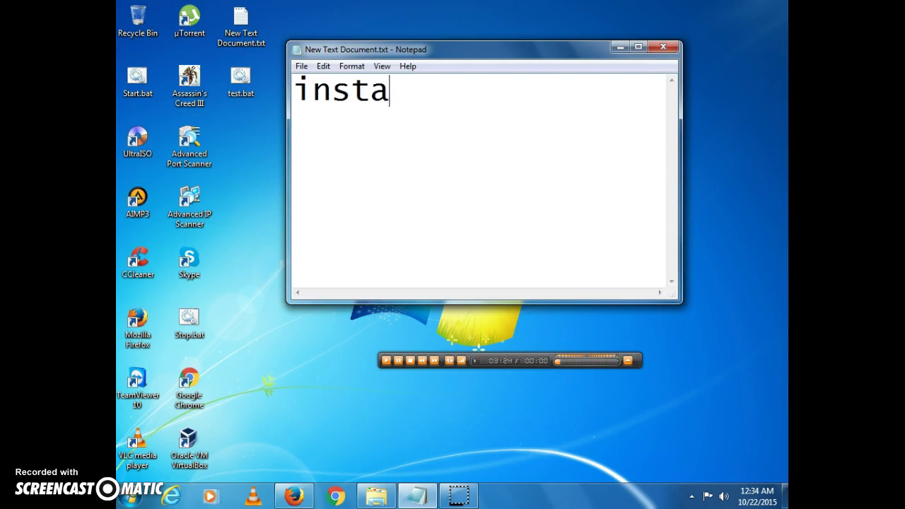
{"action": "type", "text": "ll process its "}
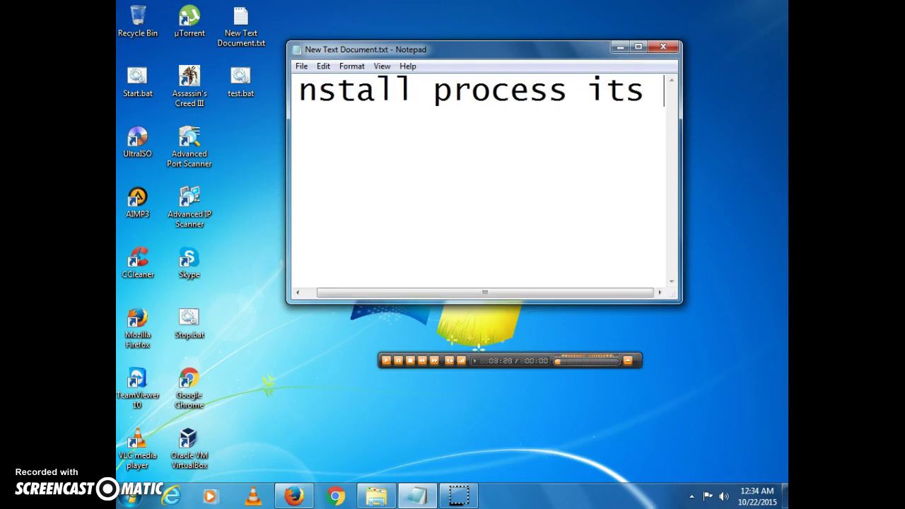
{"action": "type", "text": "fu"}
{"action": "type", "text": "bni"}
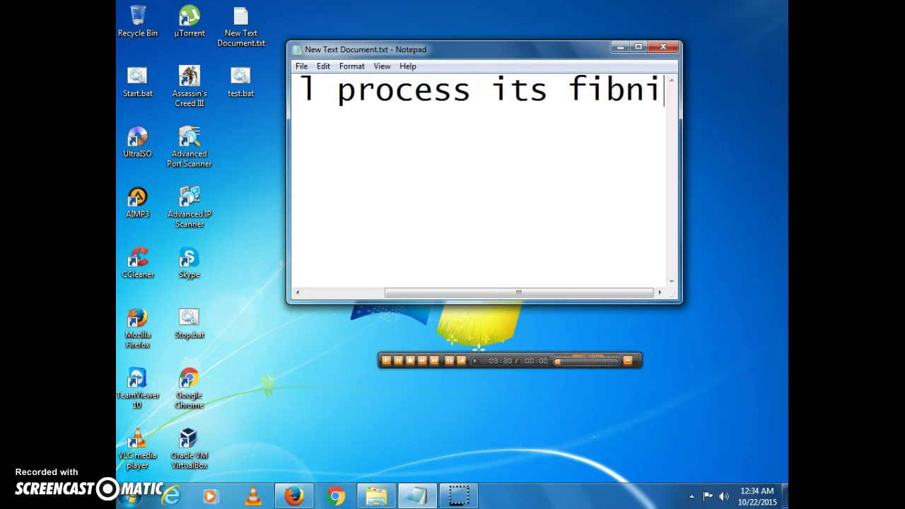
{"action": "key", "text": "BackSpace"}
{"action": "key", "text": "BackSpace"}
{"action": "type", "text": "nisge"}
{"action": "key", "text": "BackSpace"}
{"action": "type", "text": "d"}
Replace the note with the Romanian text "instalarea sa terminat" and clear it again
{"action": "key", "text": "ctrl+a"}
{"action": "key", "text": "BackSpace"}
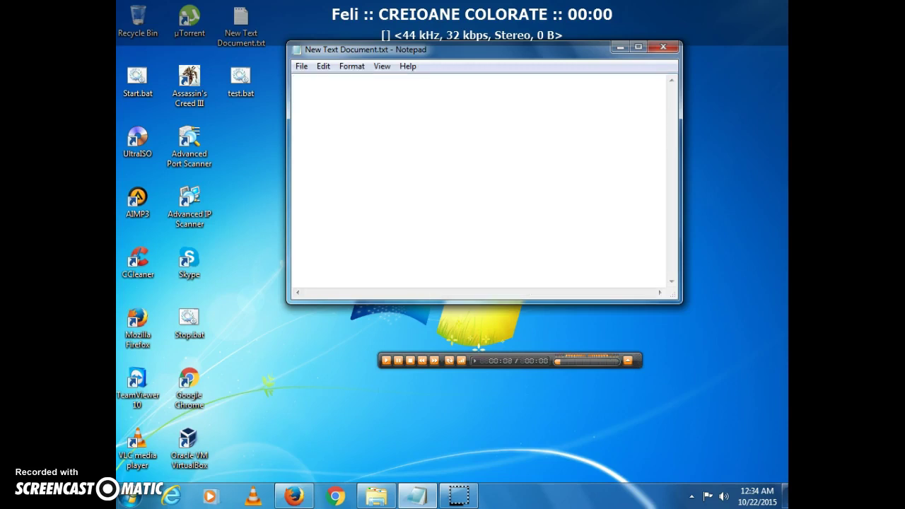
{"action": "type", "text": "u"}
{"action": "key", "text": "BackSpace"}
{"action": "type", "text": "instalarea s"}
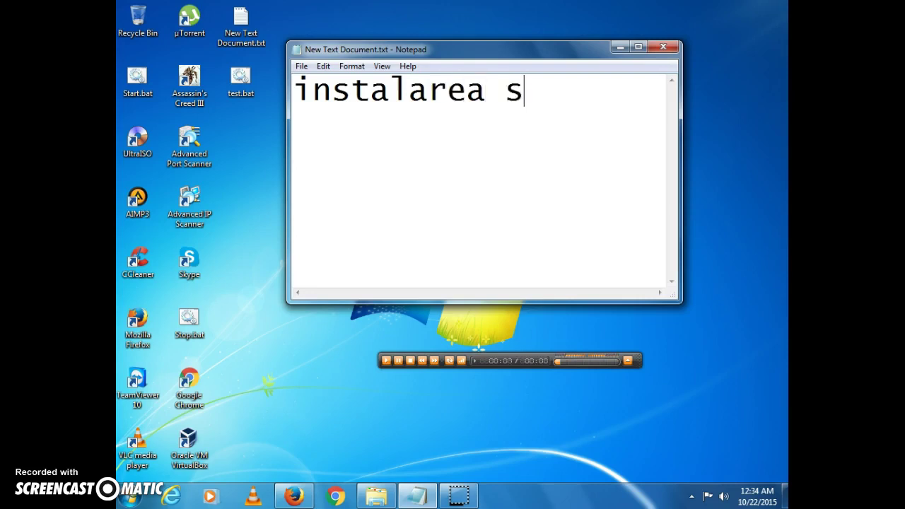
{"action": "type", "text": "a ter"}
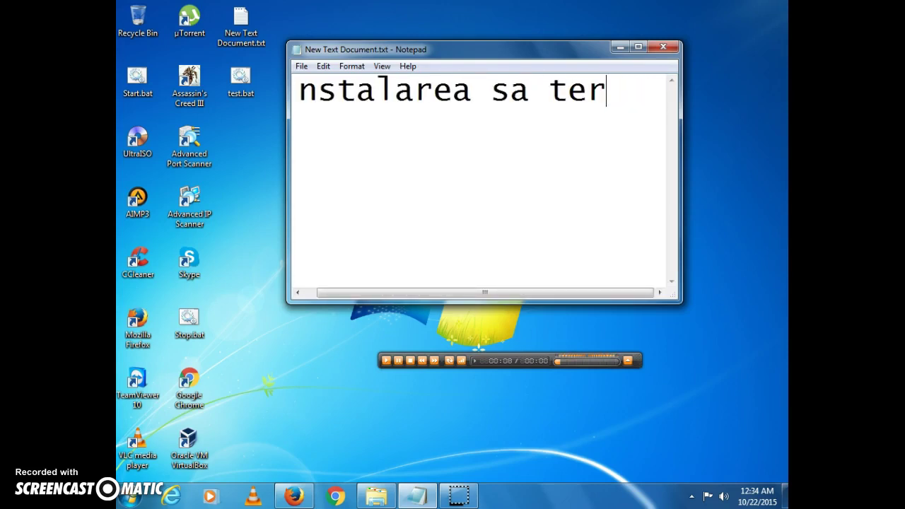
{"action": "type", "text": "nubnat"}
{"action": "key", "text": "ctrl+a"}
{"action": "key", "text": "BackSpace"}
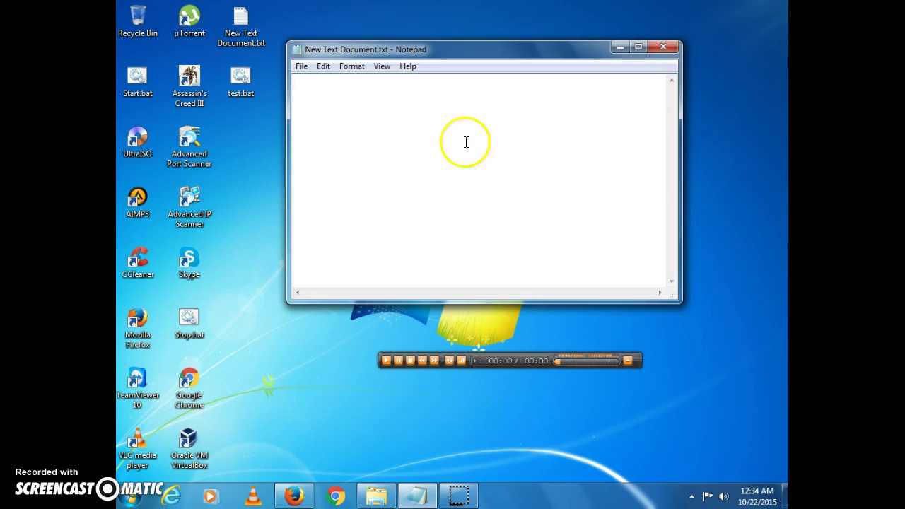
Bring the CD Drive - ACR folder window to the front and move it lower on the desktop
{"action": "left_click", "coordinate": [376, 495]}
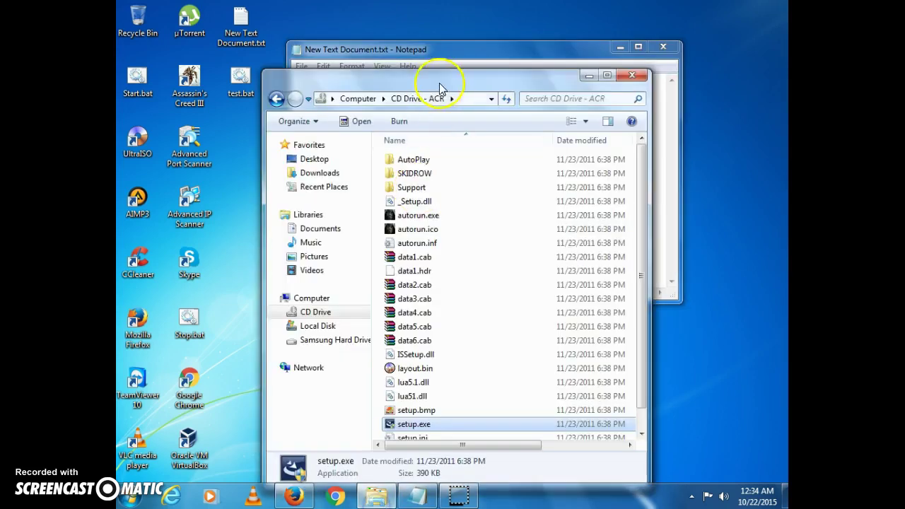
{"action": "left_click_drag", "start_coordinate": [486, 88], "coordinate": [501, 125]}
{"action": "left_click", "coordinate": [369, 139]}
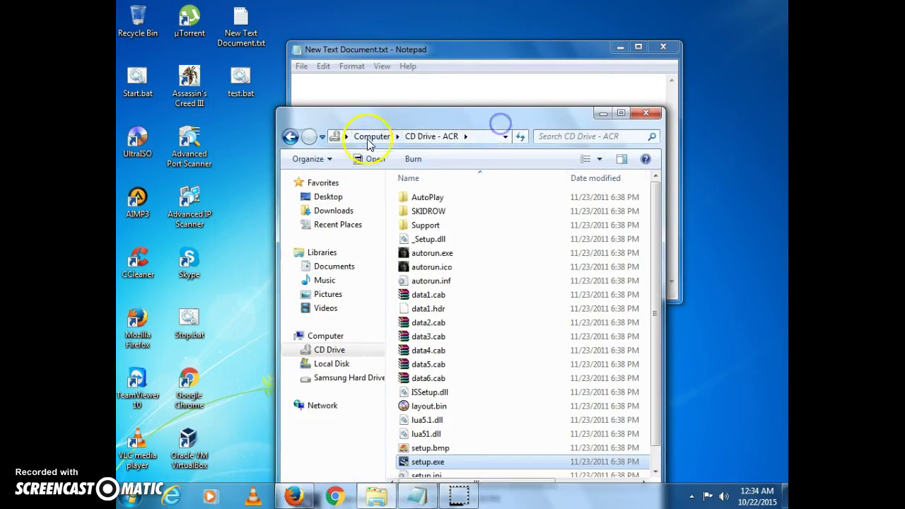
{"action": "left_click_drag", "start_coordinate": [417, 123], "coordinate": [426, 150]}
{"action": "double_click", "coordinate": [484, 304]}
Write "we are entering now in the install folder and you are doing what i do" in the empty note
{"action": "left_click", "coordinate": [429, 104]}
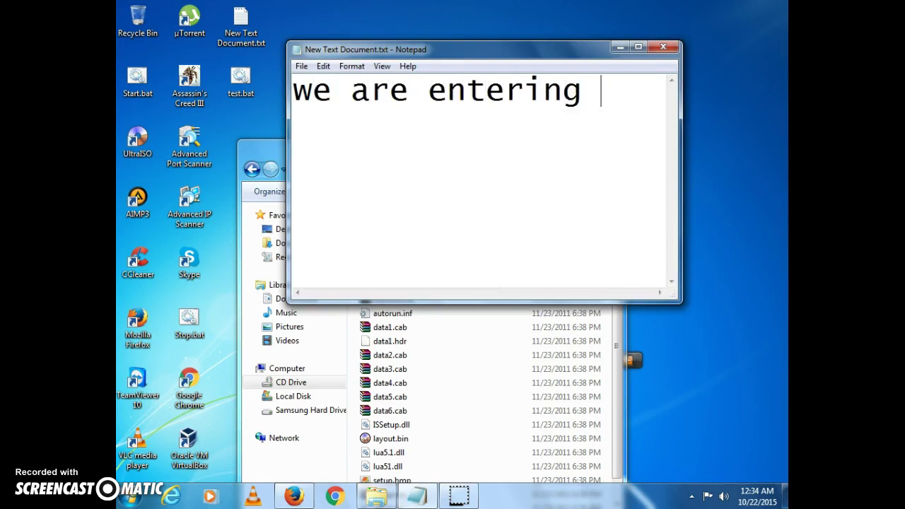
{"action": "type", "text": "i"}
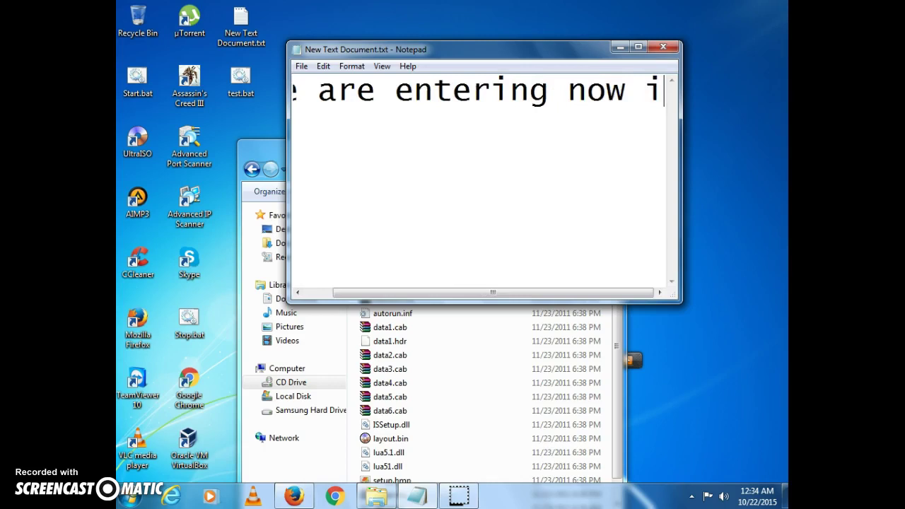
{"action": "type", "text": "n s"}
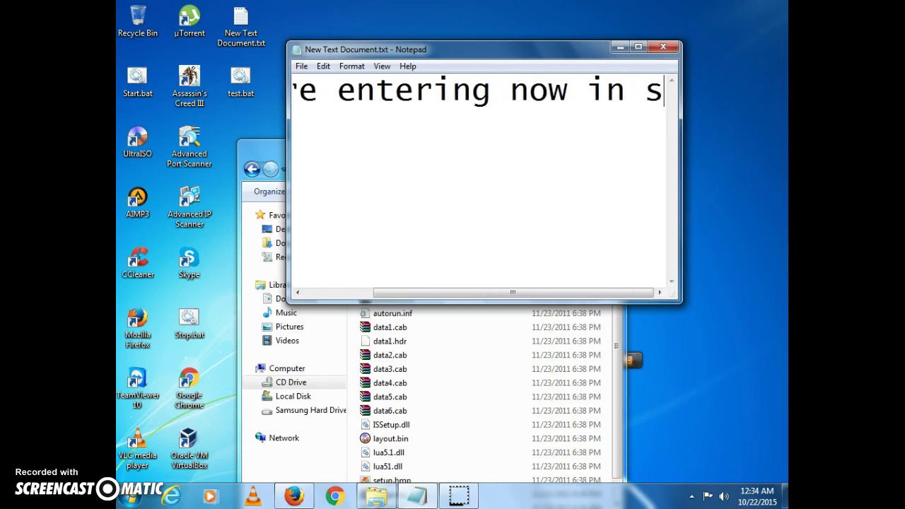
{"action": "type", "text": "he install folder y"}
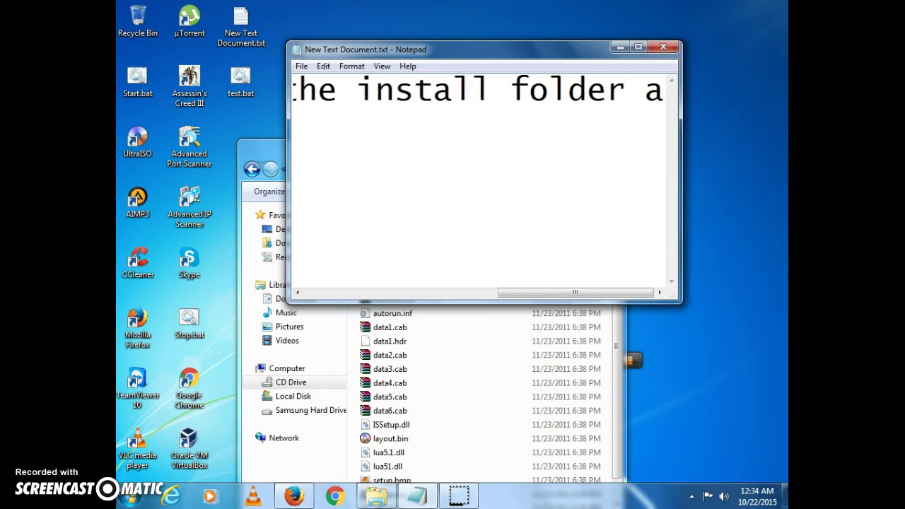
{"action": "type", "text": "and you a"}
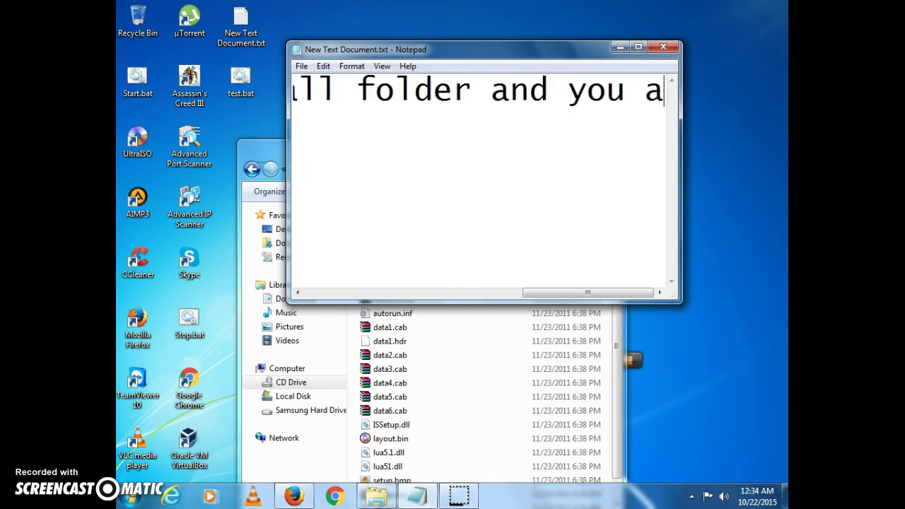
{"action": "type", "text": "re doing "}
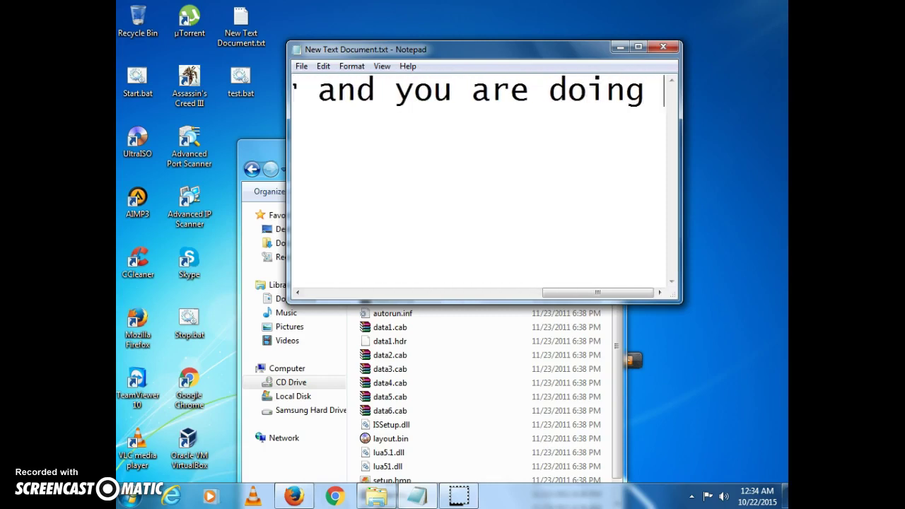
{"action": "type", "text": "what i do"}
Replace the note's text with the Romanian "intri in folderul instalului si fac ce fac si eu", select it all and minimize the note
{"action": "key", "text": "ctrl+a"}
{"action": "key", "text": "BackSpace"}
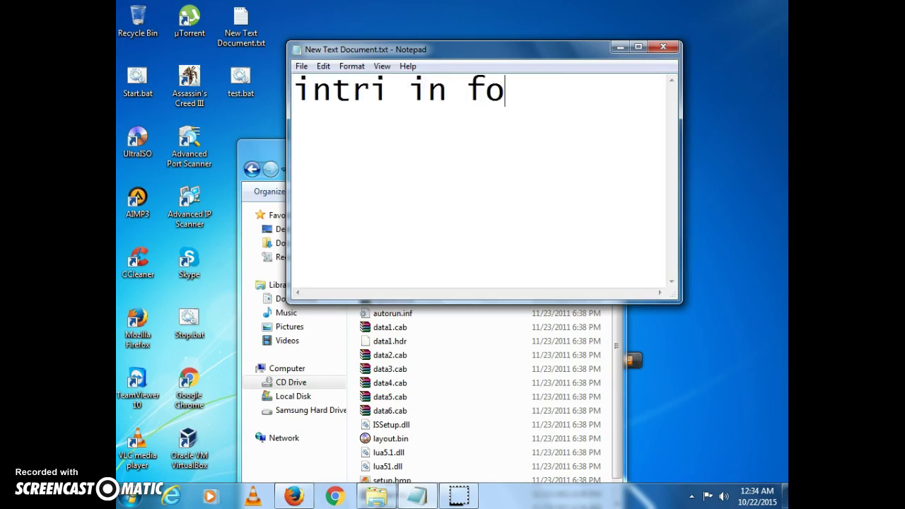
{"action": "type", "text": "ns"}
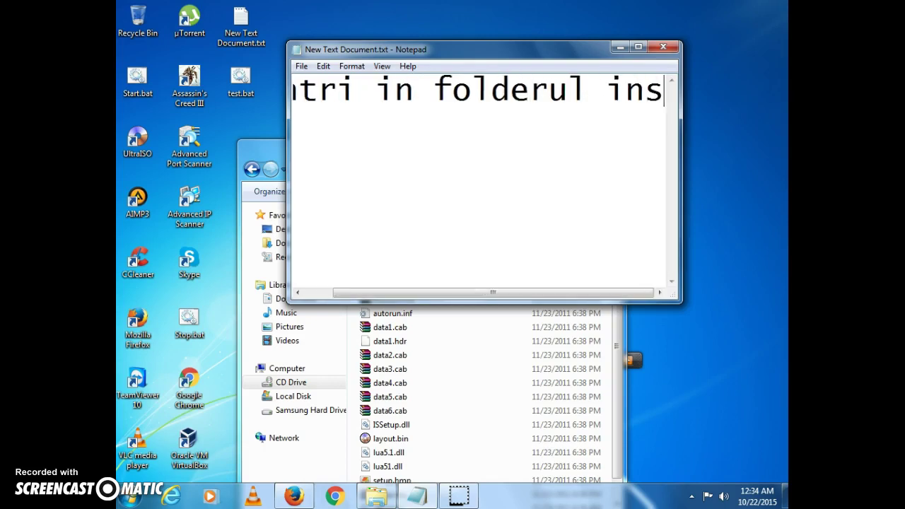
{"action": "type", "text": "a"}
{"action": "type", "text": "tal"}
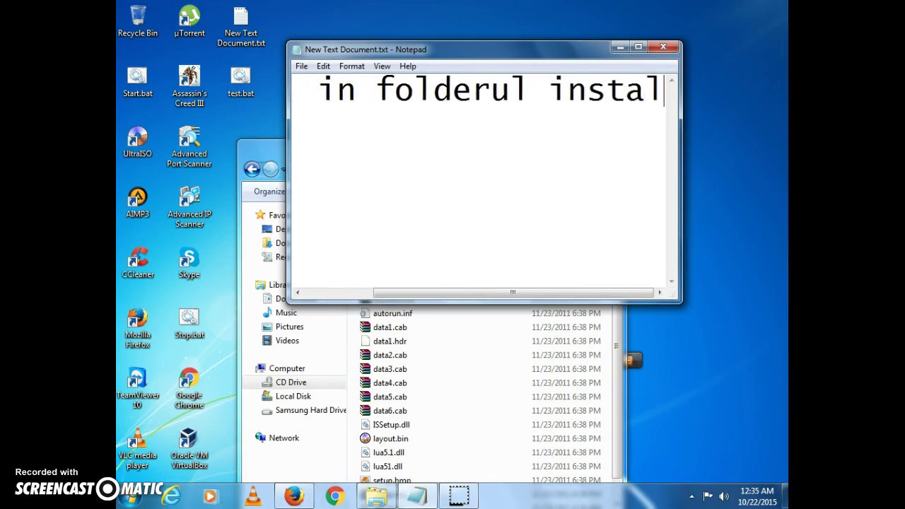
{"action": "type", "text": "ului si"}
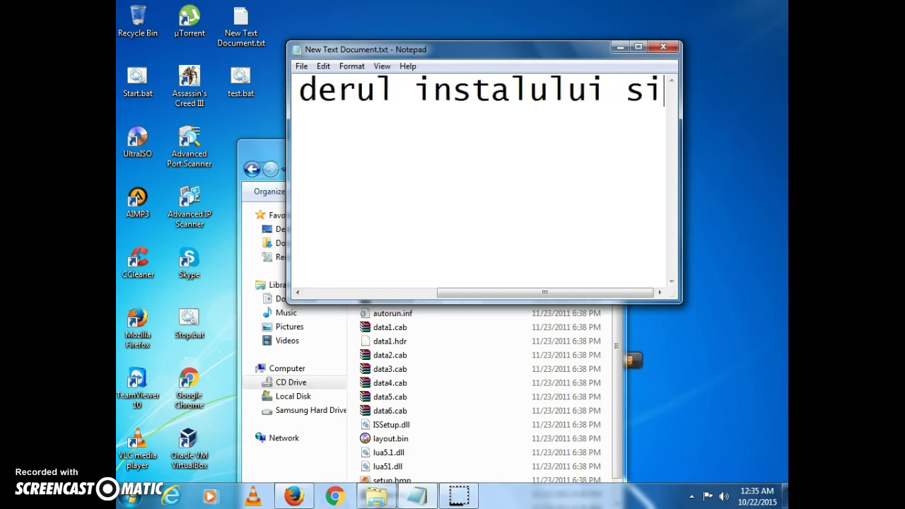
{"action": "type", "text": " fac ce fac"}
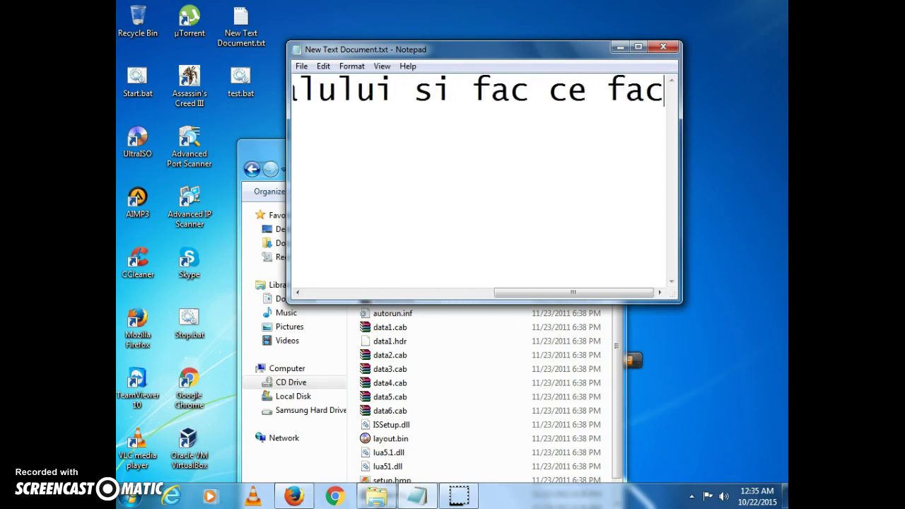
{"action": "type", "text": " si eu"}
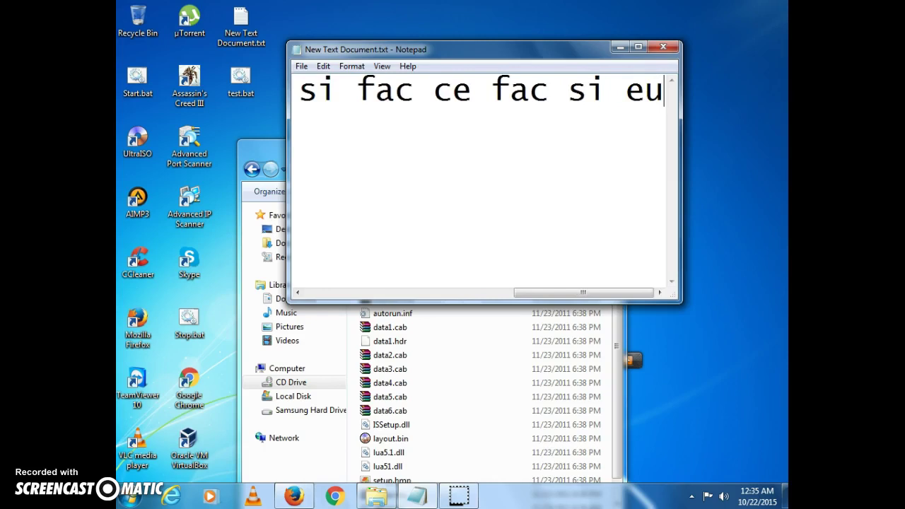
{"action": "key", "text": "ctrl+a"}
{"action": "left_click", "coordinate": [619, 47]}
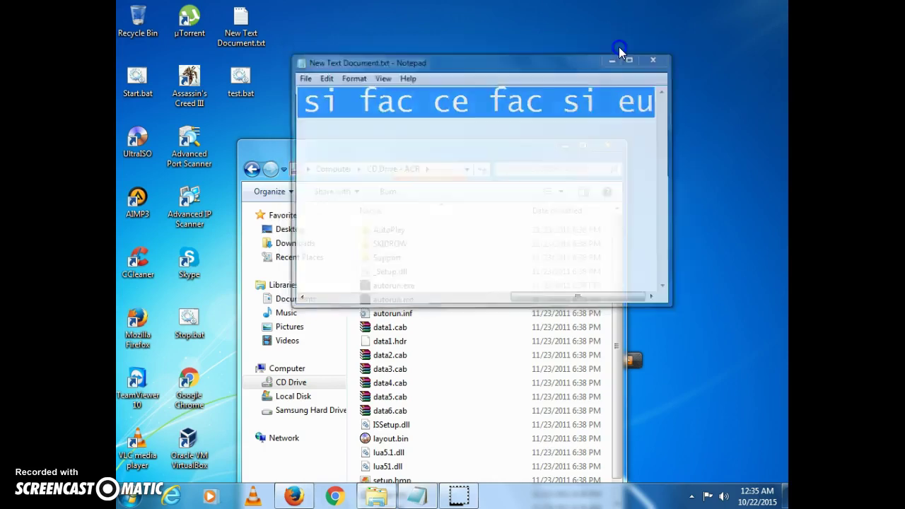
Maximize the file window and open the SKIDROW folder on the ACR CD drive
{"action": "left_click", "coordinate": [333, 164]}
{"action": "left_click_drag", "start_coordinate": [346, 145], "coordinate": [394, 6]}
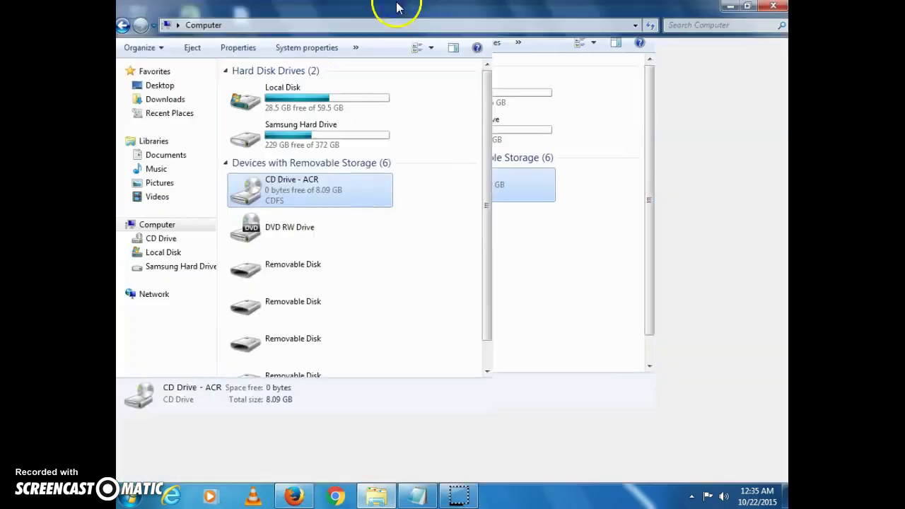
{"action": "double_click", "coordinate": [292, 156]}
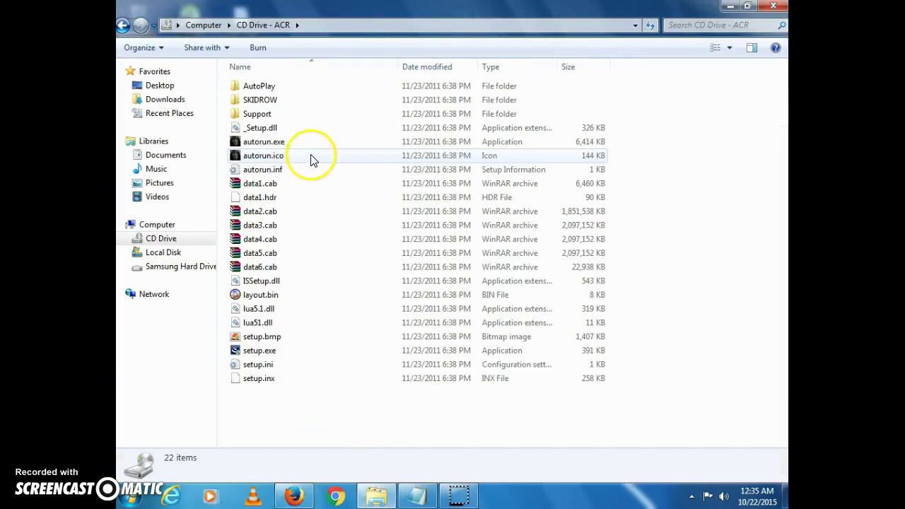
{"action": "left_click", "coordinate": [258, 113]}
{"action": "double_click", "coordinate": [260, 100]}
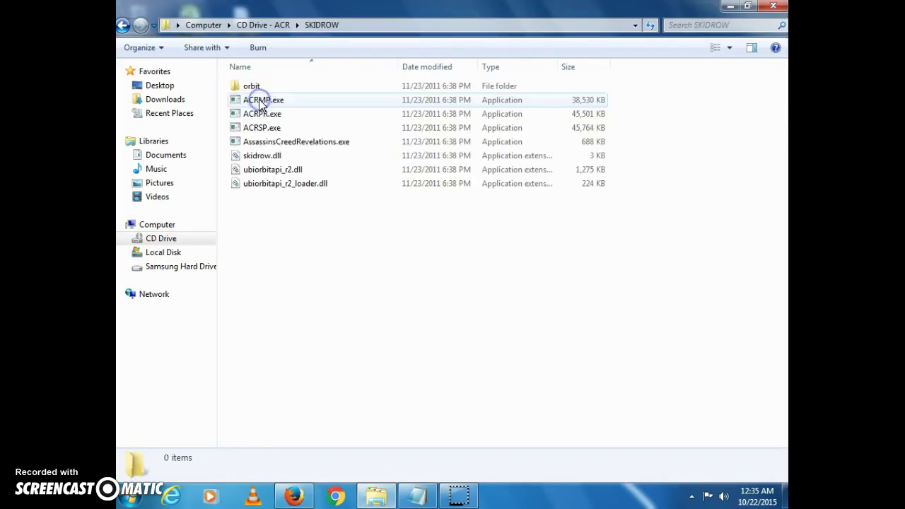
Copy all the executable and DLL files in the SKIDROW folder, leaving out the orbit folder
{"action": "left_click_drag", "start_coordinate": [375, 254], "coordinate": [261, 104]}
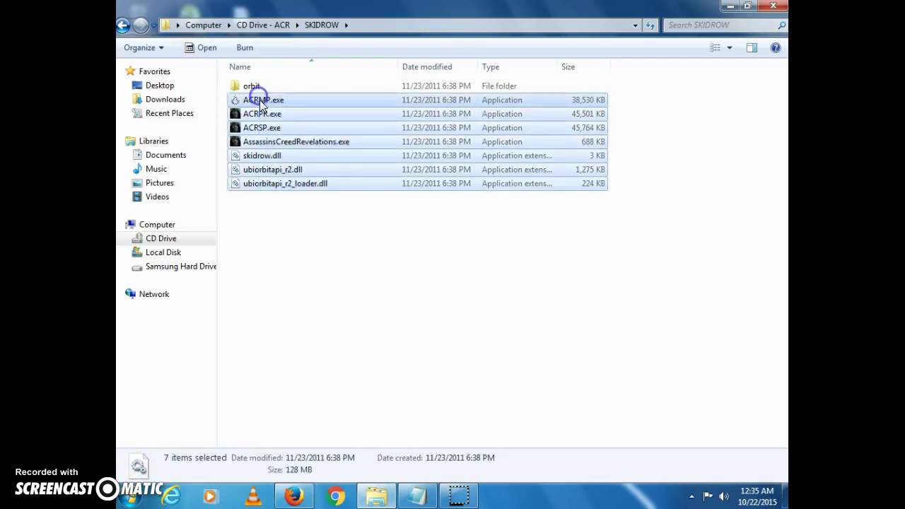
{"action": "right_click", "coordinate": [260, 99]}
{"action": "left_click", "coordinate": [292, 207]}
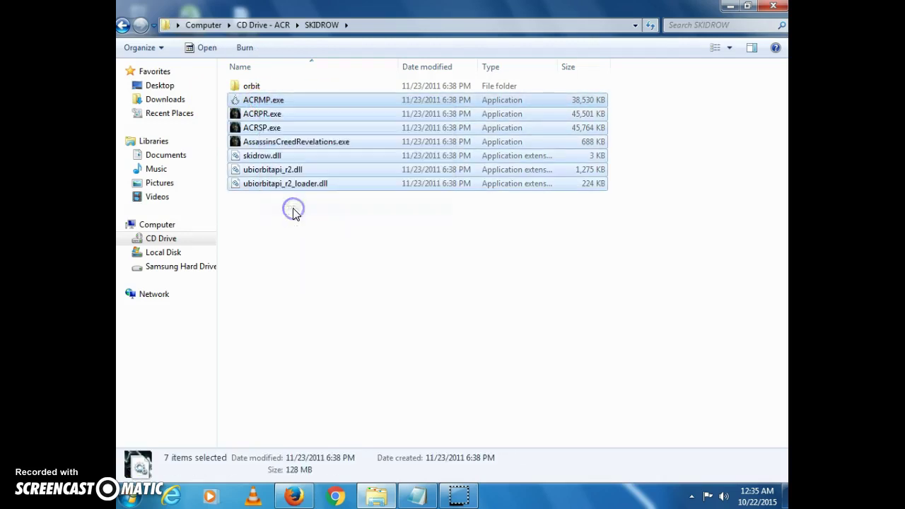
Open the Assassin's Creed Revelations folder inside Program Files\Ubisoft on Local Disk
{"action": "left_click", "coordinate": [166, 256]}
{"action": "double_click", "coordinate": [258, 101]}
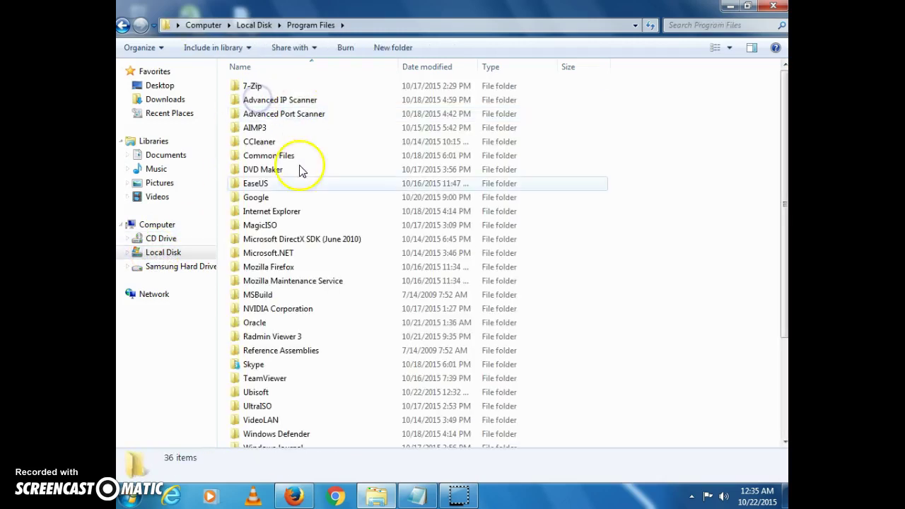
{"action": "double_click", "coordinate": [267, 394]}
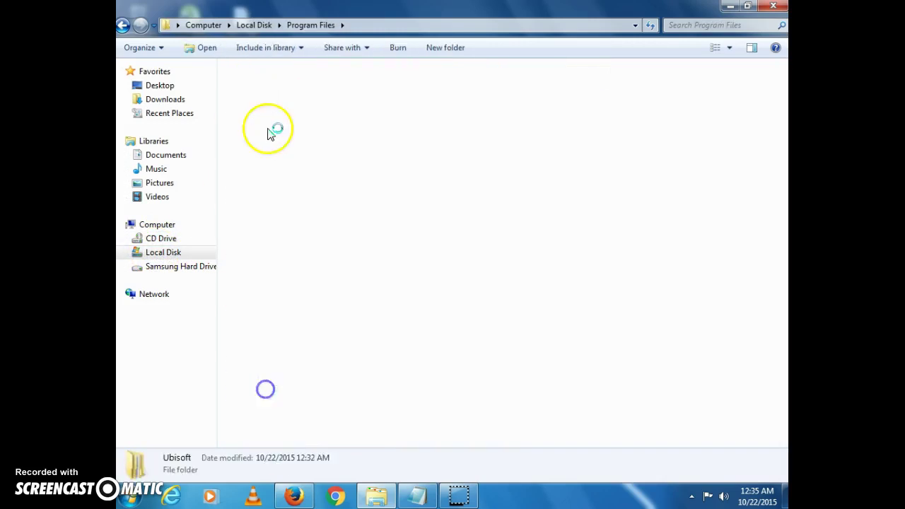
{"action": "left_click", "coordinate": [273, 89]}
{"action": "double_click", "coordinate": [273, 89]}
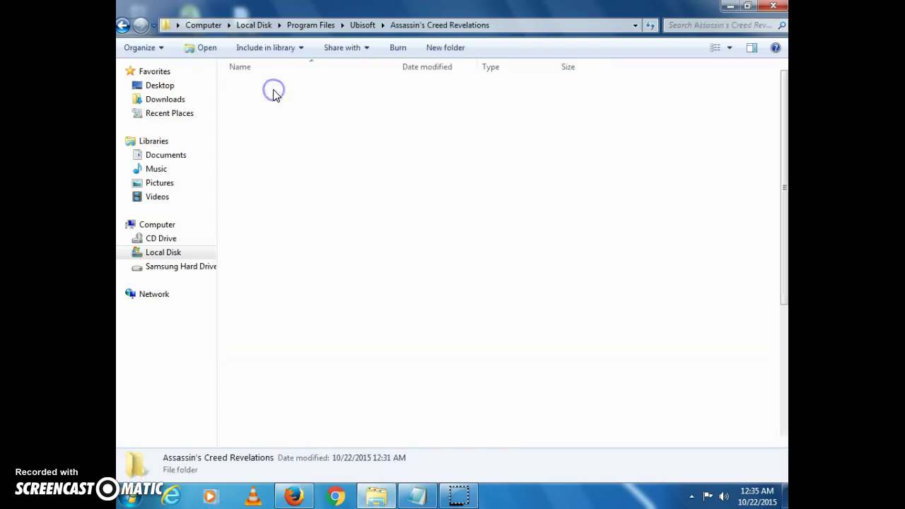
Paste the copied SKIDROW files into the game folder, replacing the files of the same name and granting the permission to copy
{"action": "right_click", "coordinate": [677, 140]}
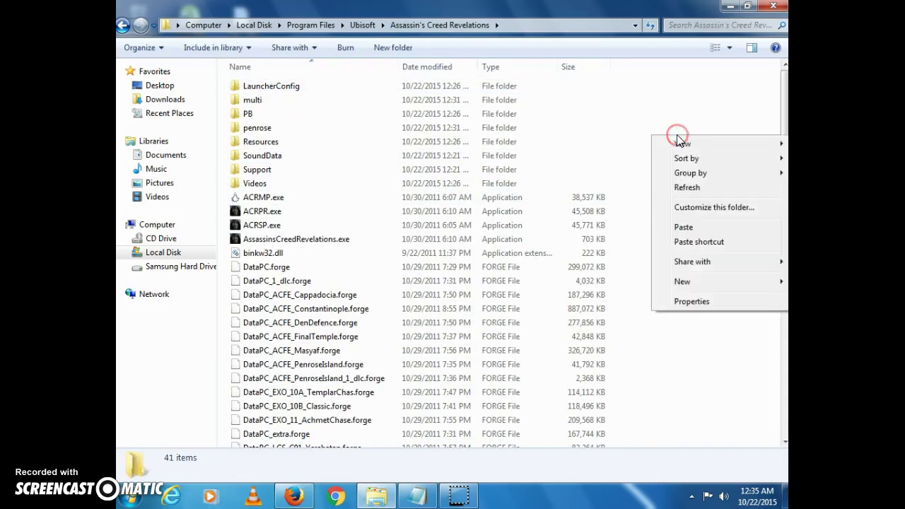
{"action": "left_click", "coordinate": [677, 228]}
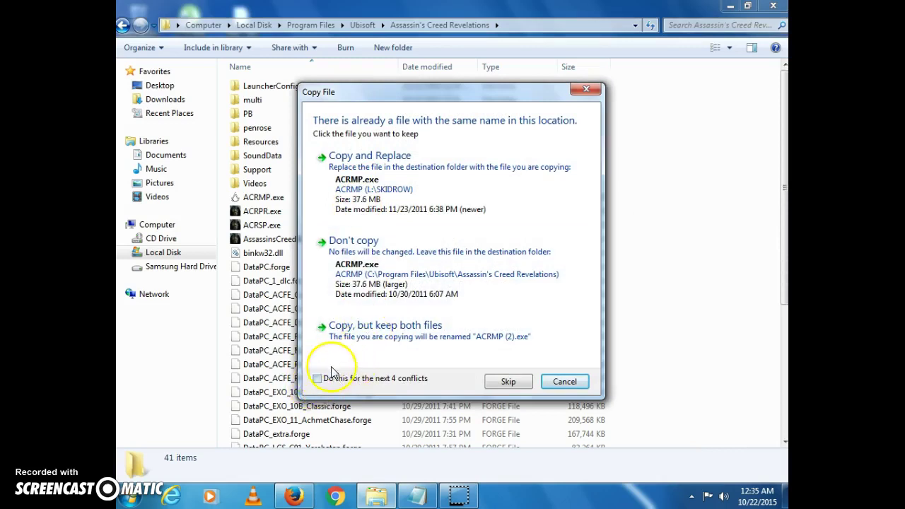
{"action": "left_click", "coordinate": [347, 159]}
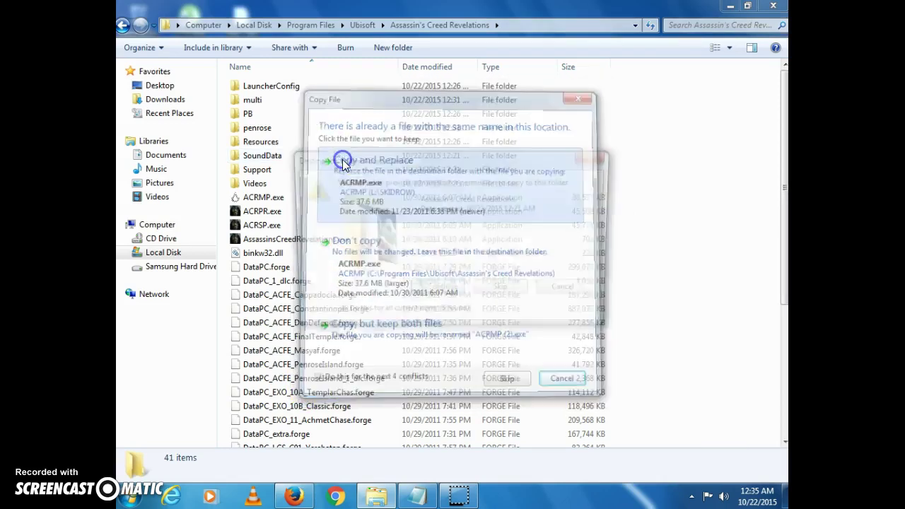
{"action": "left_click", "coordinate": [433, 291]}
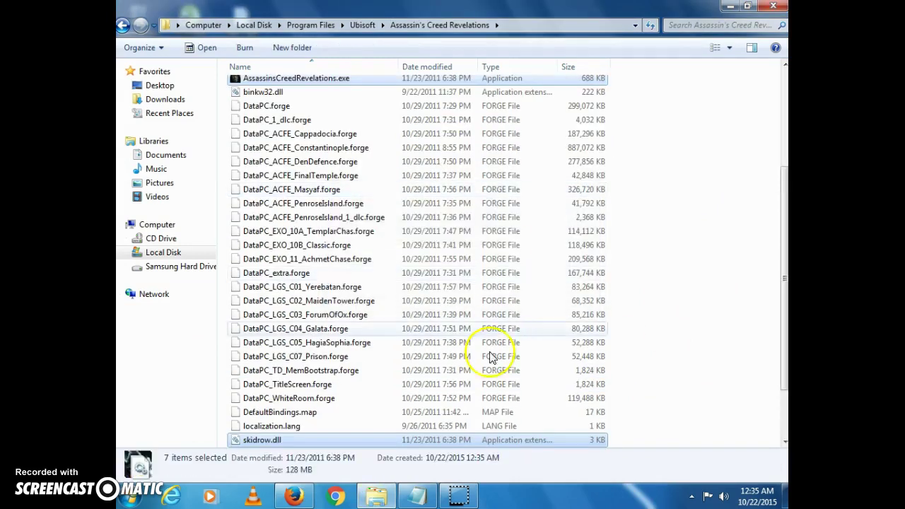
Return to the ACR CD drive and open the orbit folder inside SKIDROW
{"action": "left_click", "coordinate": [379, 498]}
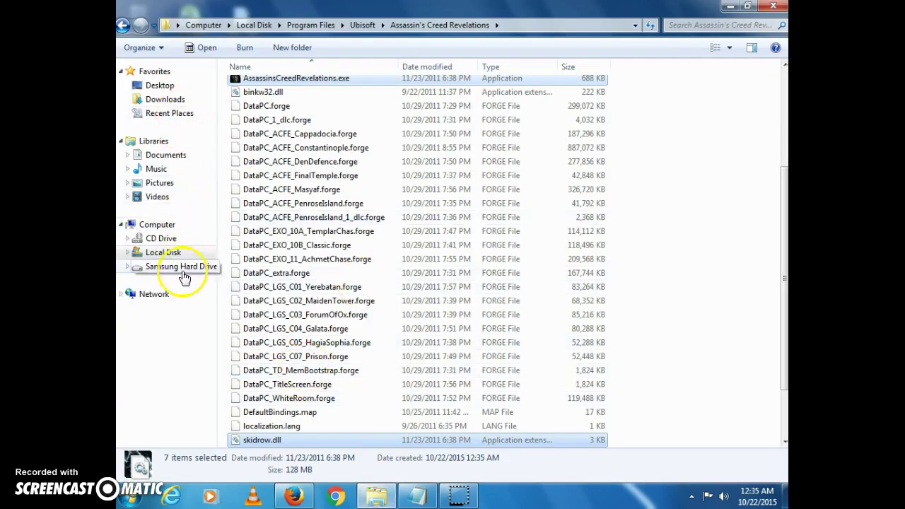
{"action": "left_click", "coordinate": [156, 225]}
{"action": "left_click", "coordinate": [344, 109]}
{"action": "double_click", "coordinate": [317, 151]}
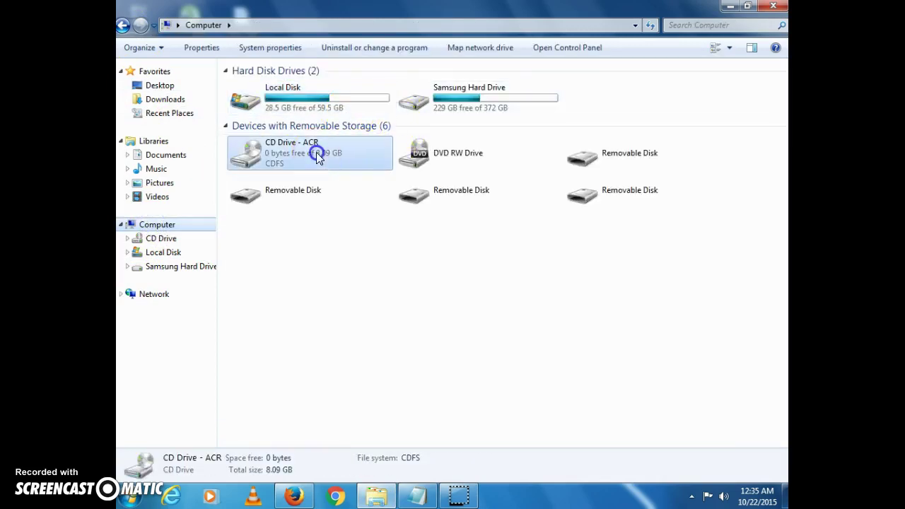
{"action": "double_click", "coordinate": [267, 101]}
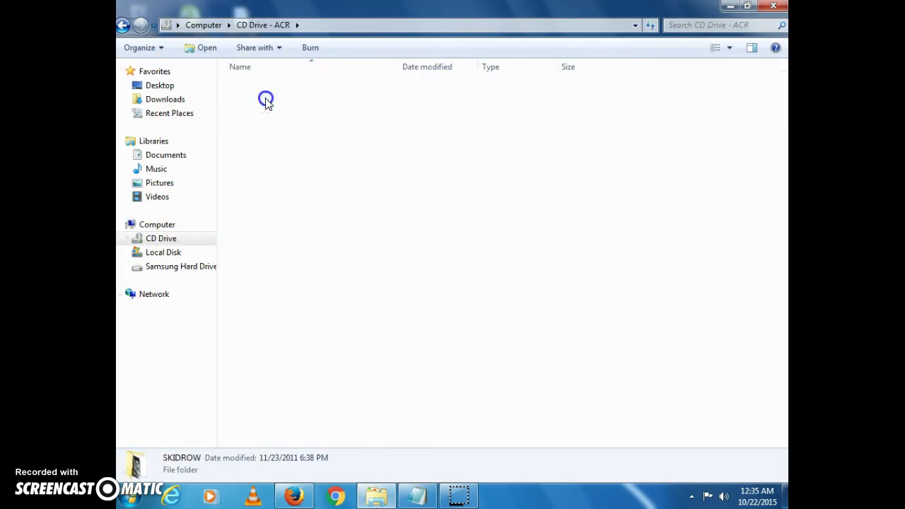
{"action": "double_click", "coordinate": [256, 87]}
Copy all the files and subfolders in the orbit folder
{"action": "left_click_drag", "start_coordinate": [391, 425], "coordinate": [239, 71]}
{"action": "right_click", "coordinate": [257, 92]}
{"action": "left_click", "coordinate": [290, 214]}
{"action": "left_click", "coordinate": [153, 237]}
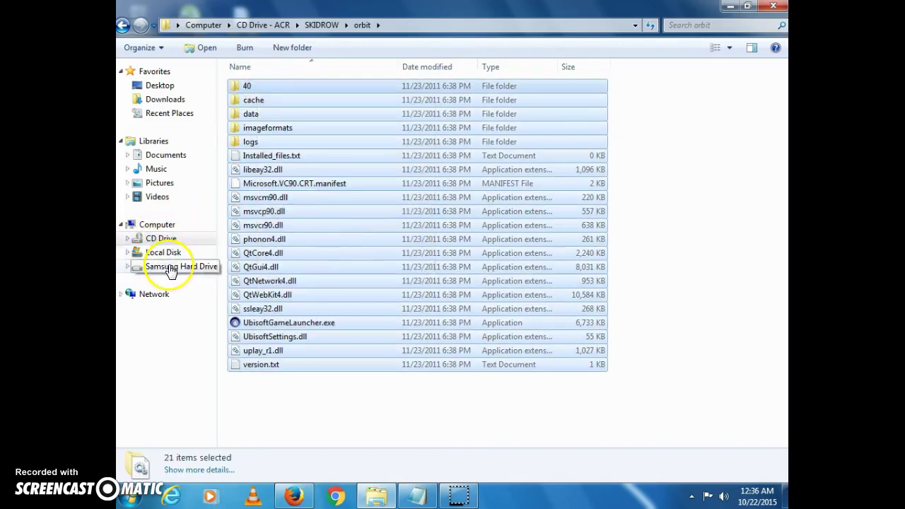
{"action": "left_click", "coordinate": [171, 266]}
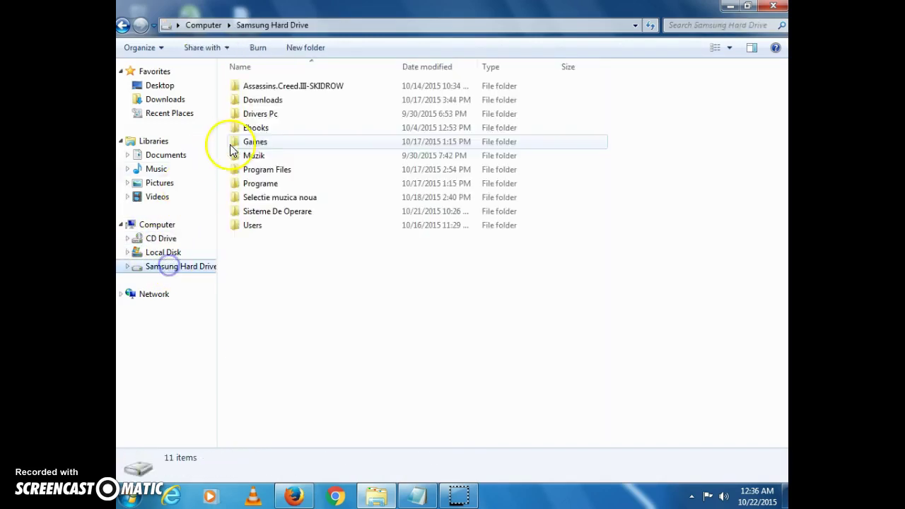
{"action": "double_click", "coordinate": [263, 170]}
{"action": "left_click", "coordinate": [272, 86]}
{"action": "double_click", "coordinate": [271, 88]}
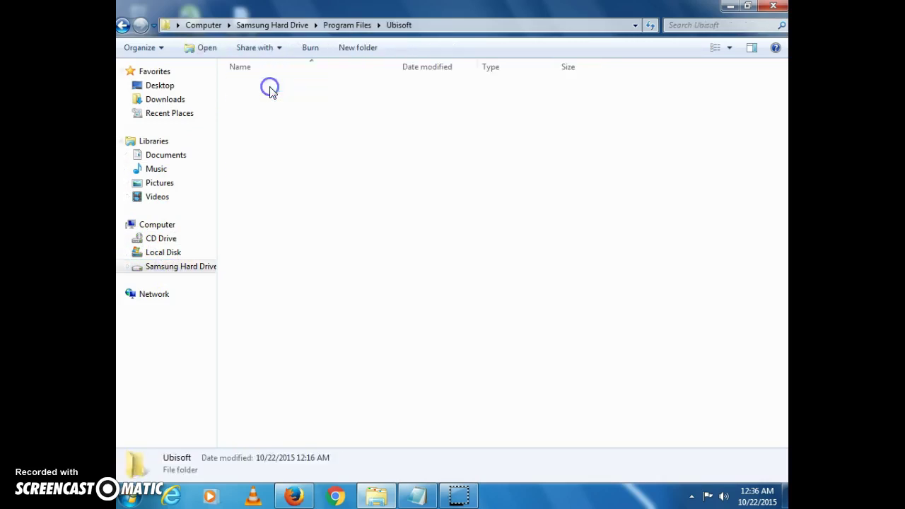
Open the Ubisoft Game Launcher folder inside Program Files\Ubisoft on Local Disk
{"action": "left_click", "coordinate": [204, 25]}
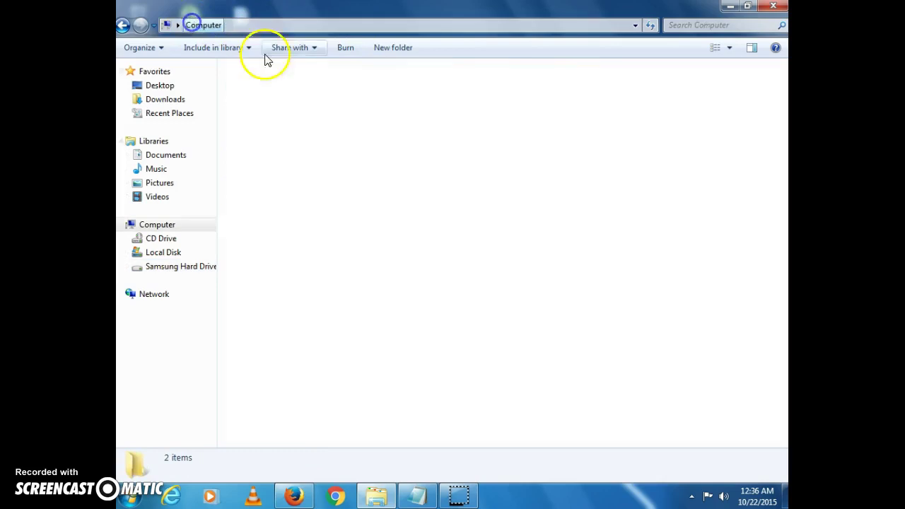
{"action": "double_click", "coordinate": [292, 101]}
{"action": "double_click", "coordinate": [272, 101]}
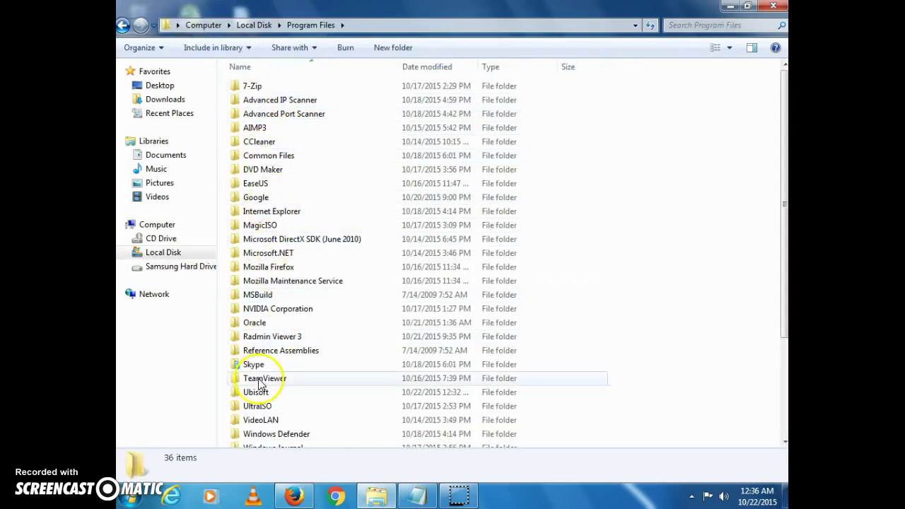
{"action": "left_click", "coordinate": [259, 322]}
{"action": "left_click", "coordinate": [258, 393]}
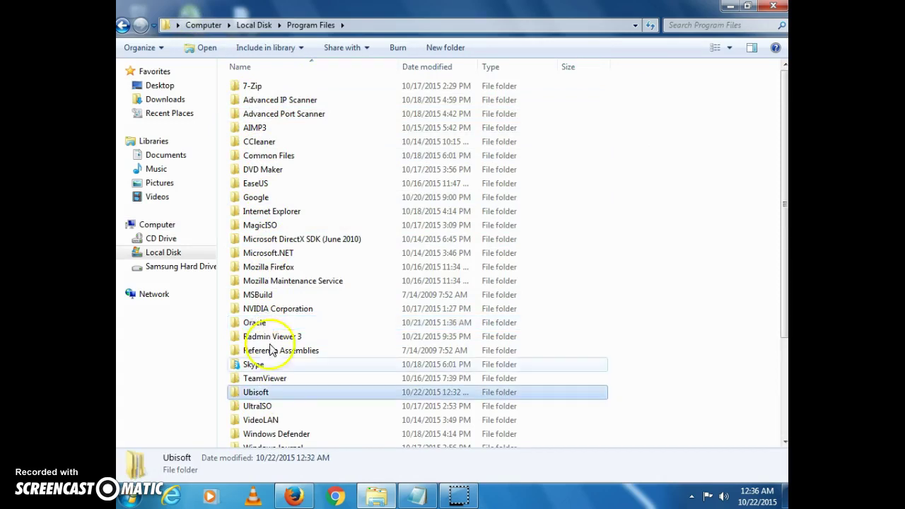
{"action": "double_click", "coordinate": [263, 394]}
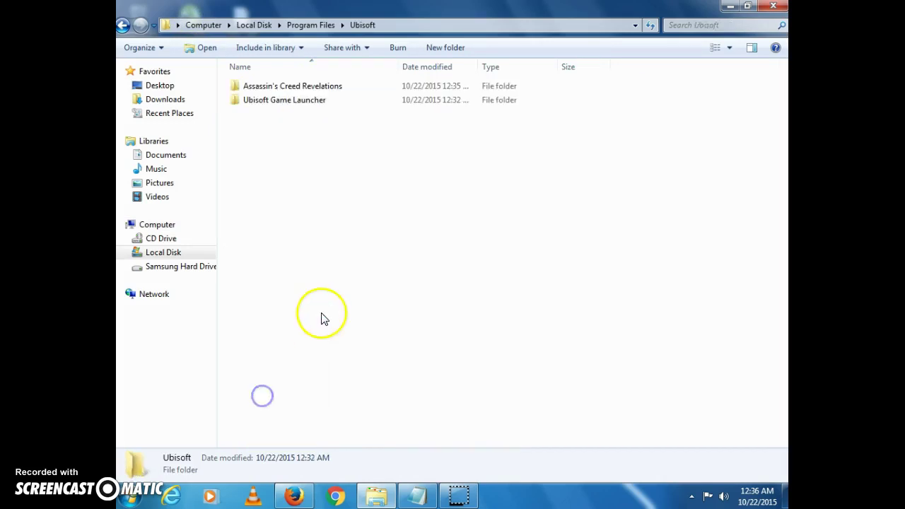
{"action": "double_click", "coordinate": [285, 101]}
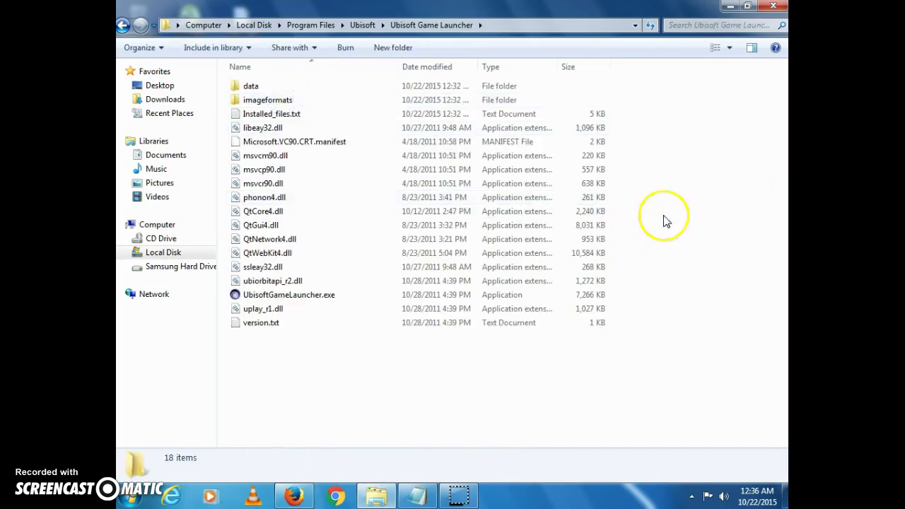
Paste the copied orbit files into the Ubisoft Game Launcher folder, merging the data folder and replacing all files of the same name
{"action": "right_click", "coordinate": [688, 145]}
{"action": "left_click", "coordinate": [655, 234]}
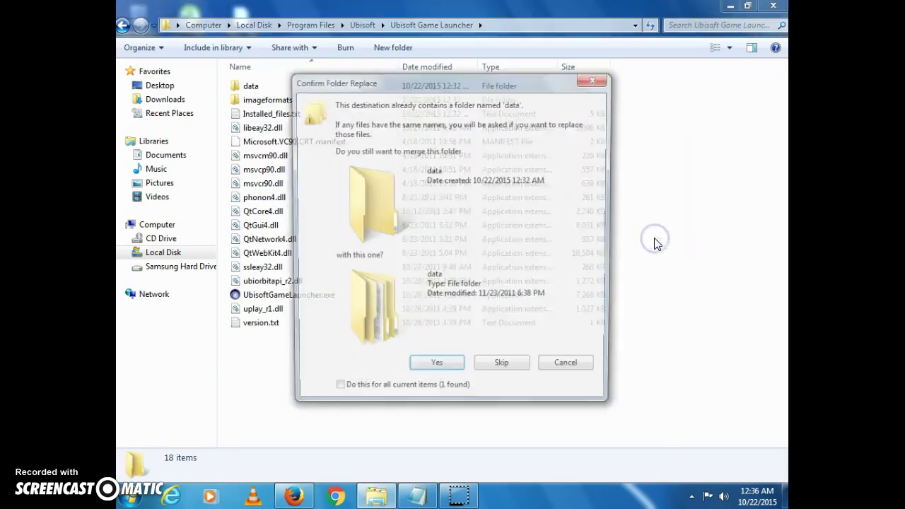
{"action": "left_click", "coordinate": [435, 371]}
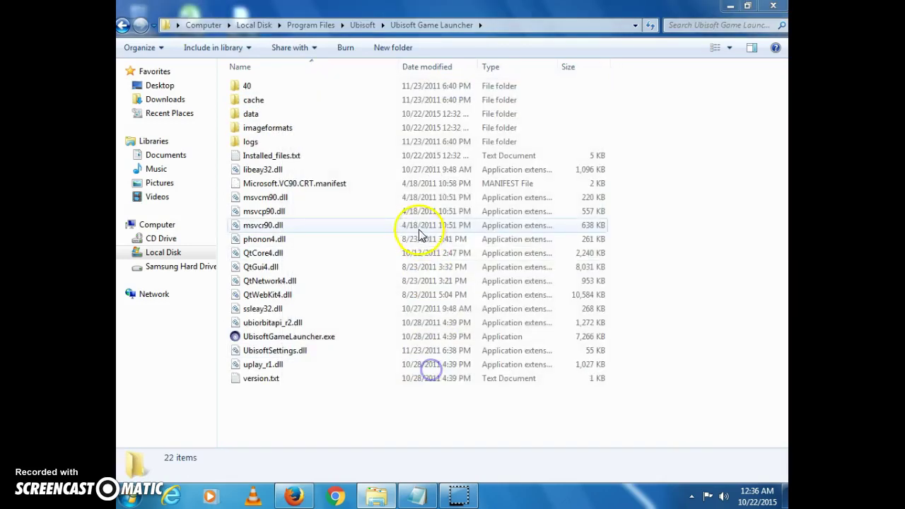
{"action": "left_click", "coordinate": [317, 383]}
{"action": "left_click", "coordinate": [393, 178]}
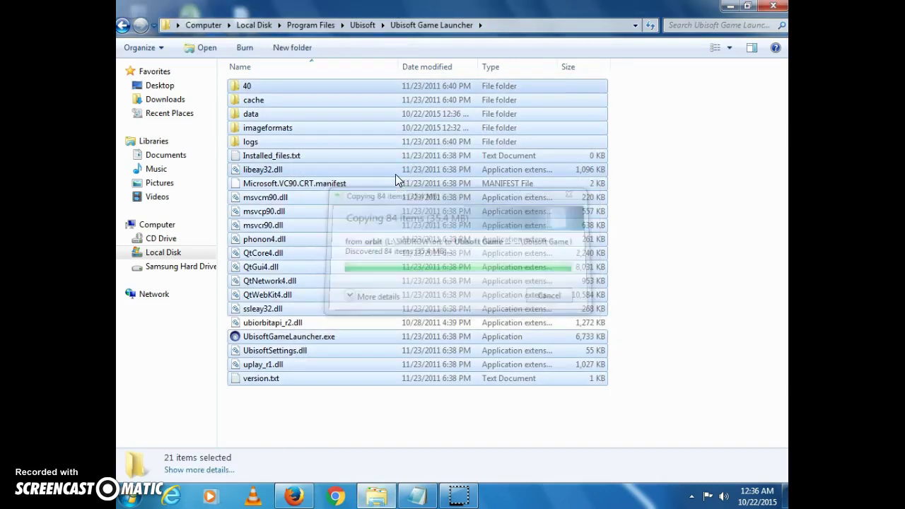
Open the Assassin's Creed Revelations install folder and try to launch the game with ACRSP.exe, closing the program when it stops working
{"action": "left_click", "coordinate": [365, 24]}
{"action": "double_click", "coordinate": [314, 82]}
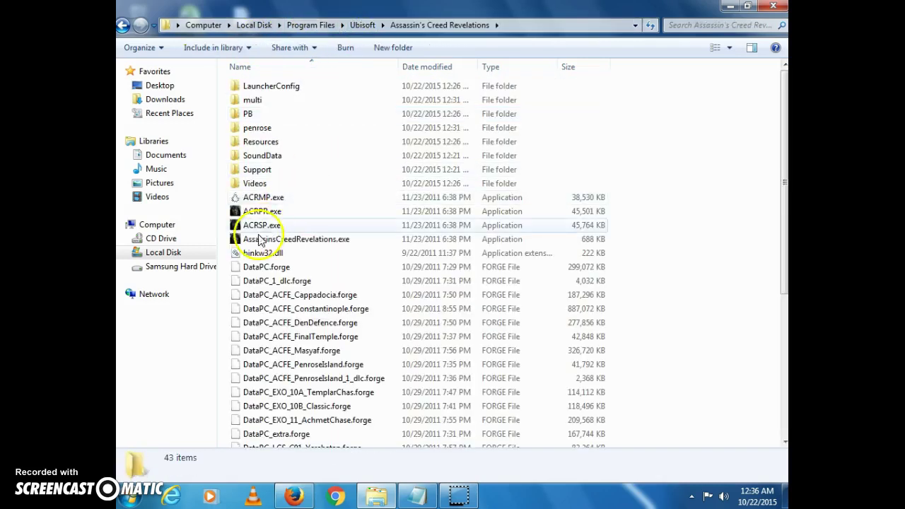
{"action": "double_click", "coordinate": [258, 227]}
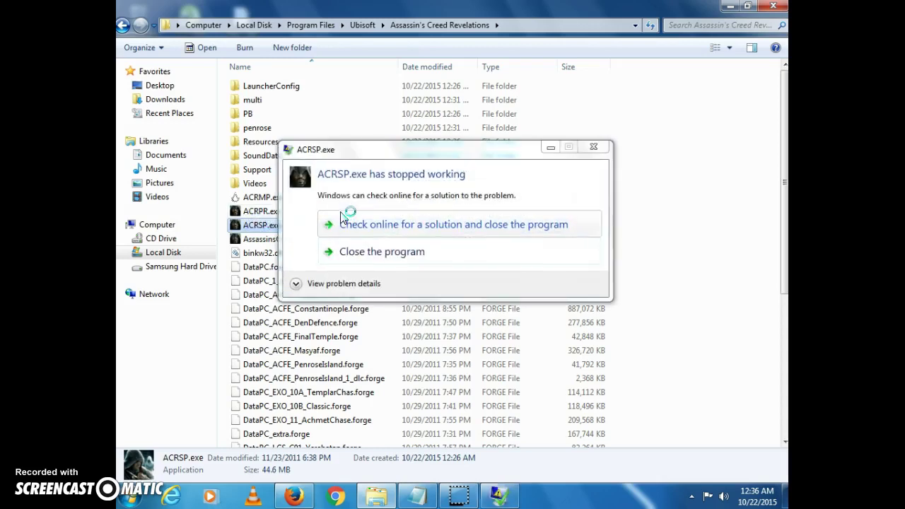
{"action": "left_click", "coordinate": [369, 248]}
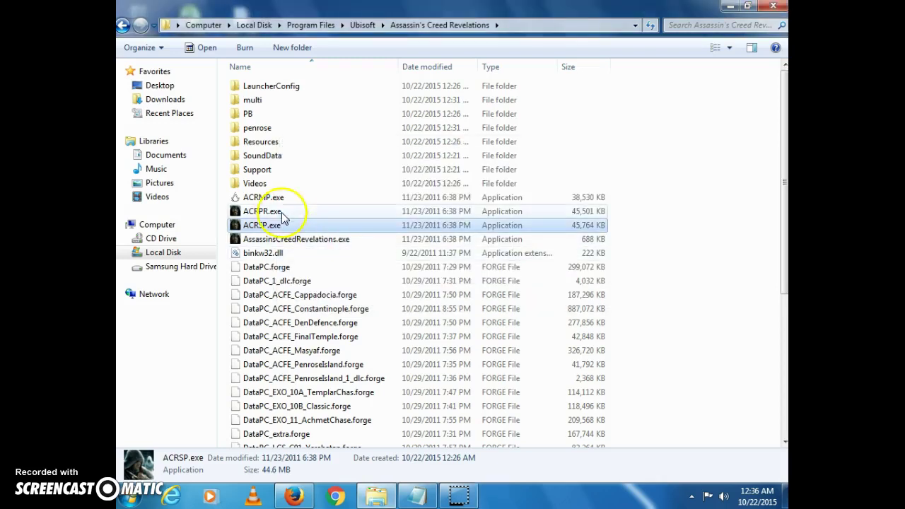
{"action": "left_click", "coordinate": [264, 197]}
{"action": "left_click", "coordinate": [273, 212]}
{"action": "left_click", "coordinate": [272, 224]}
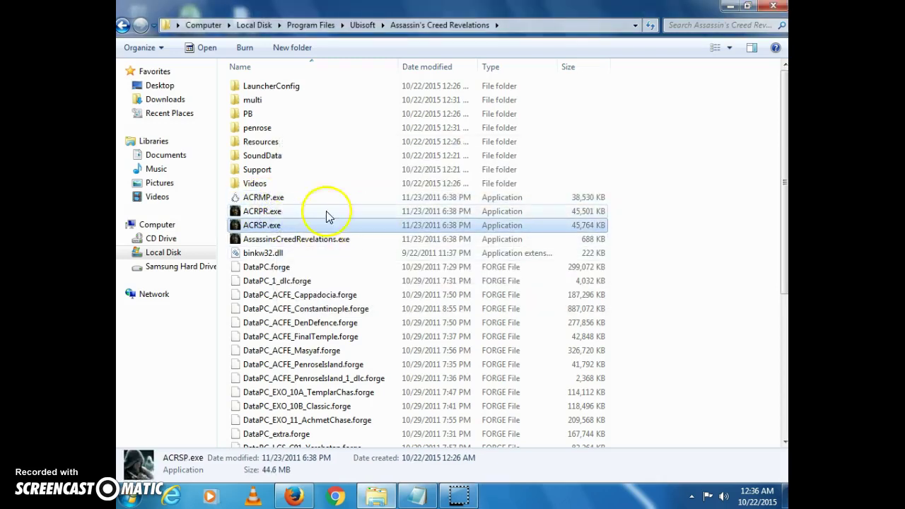
Return to the SKIDROW folder on the ACR CD drive and point out its orbit folder
{"action": "left_click", "coordinate": [348, 25]}
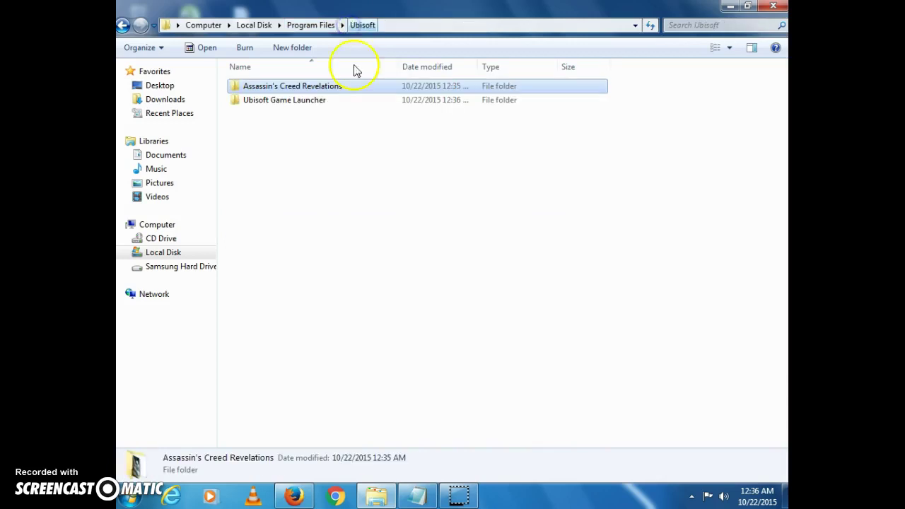
{"action": "left_click", "coordinate": [203, 26]}
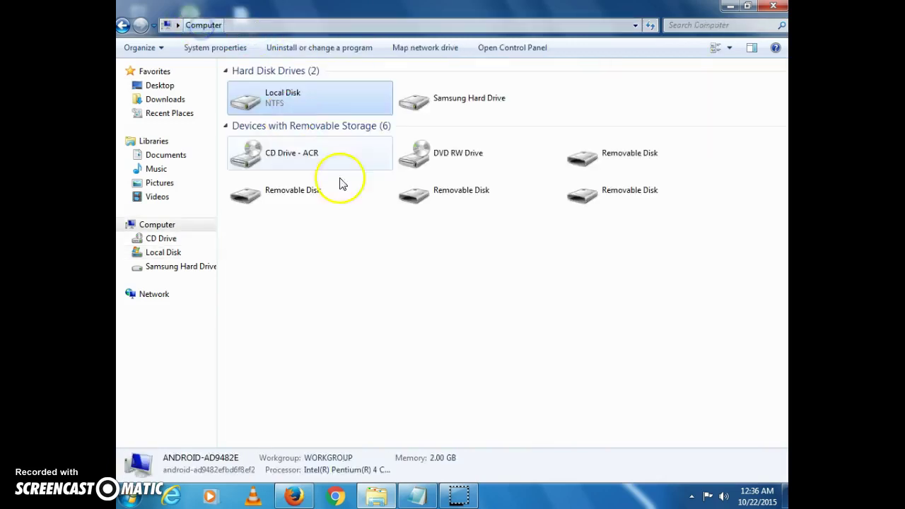
{"action": "double_click", "coordinate": [289, 162]}
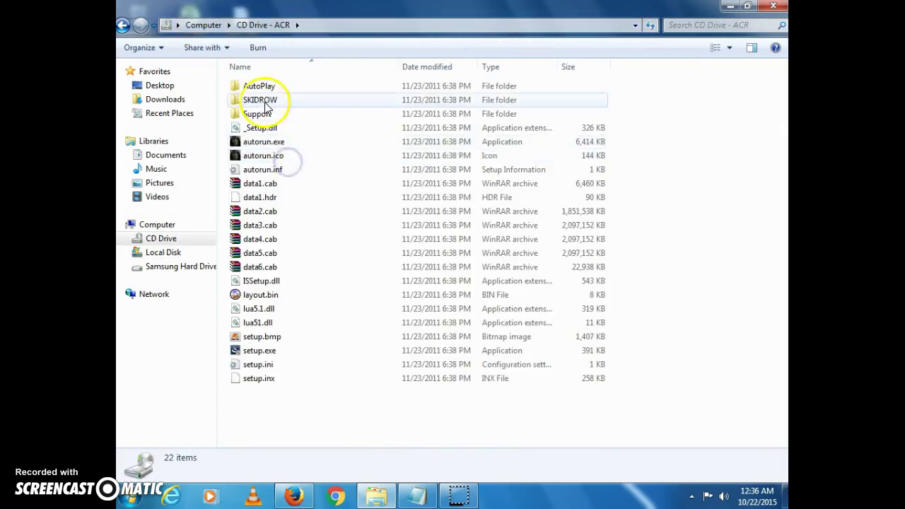
{"action": "double_click", "coordinate": [263, 98]}
{"action": "left_click", "coordinate": [260, 86]}
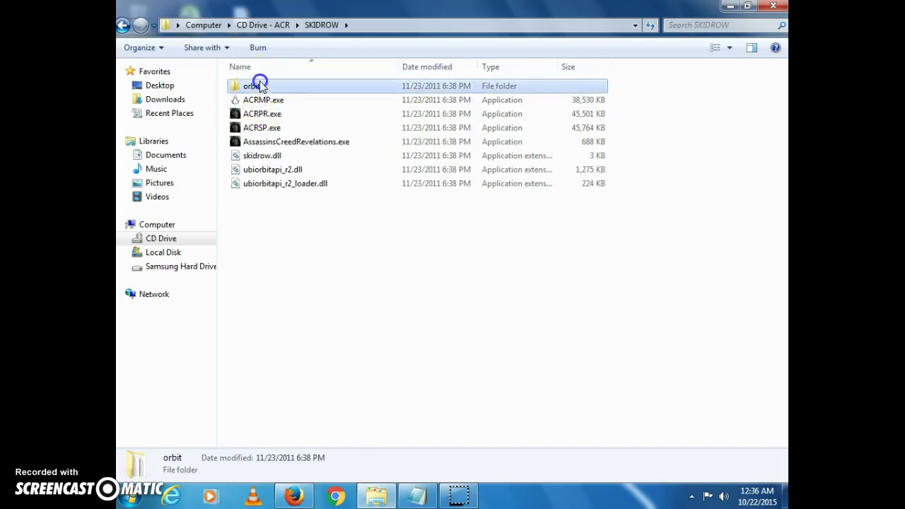
{"action": "left_click", "coordinate": [350, 285]}
Switch to Notepad, replace the note's text with "thats all" and close the note
{"action": "left_click", "coordinate": [418, 494]}
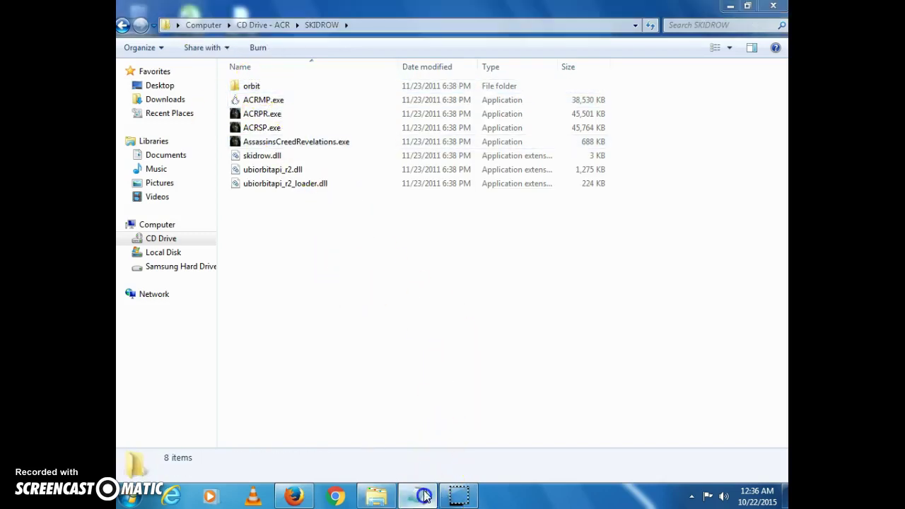
{"action": "key", "text": "Delete"}
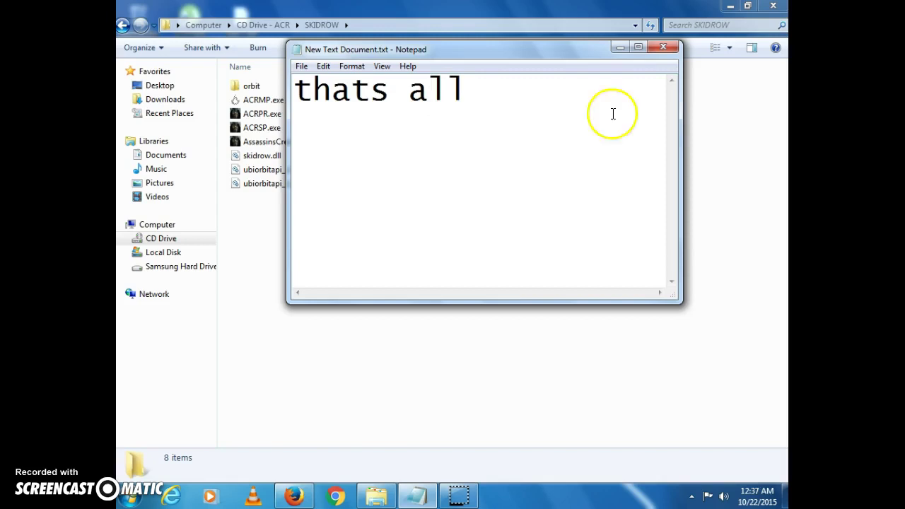
{"action": "left_click", "coordinate": [667, 48]}
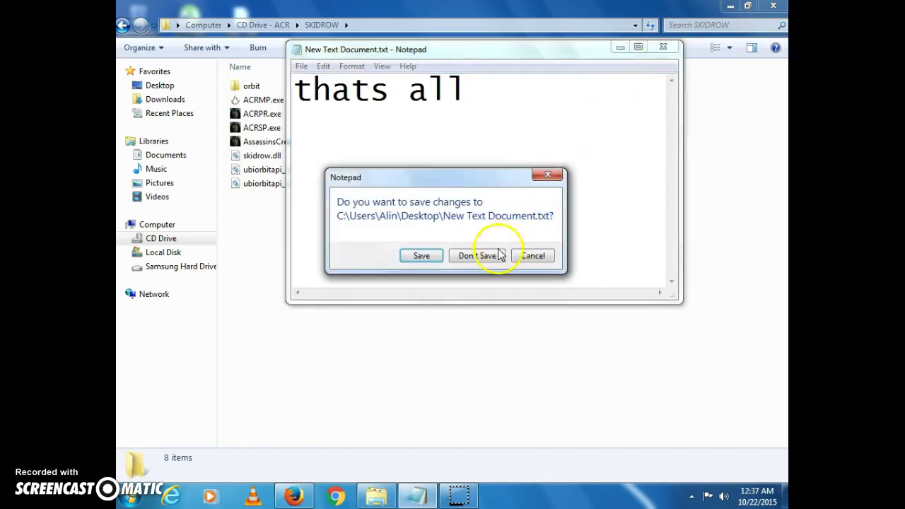